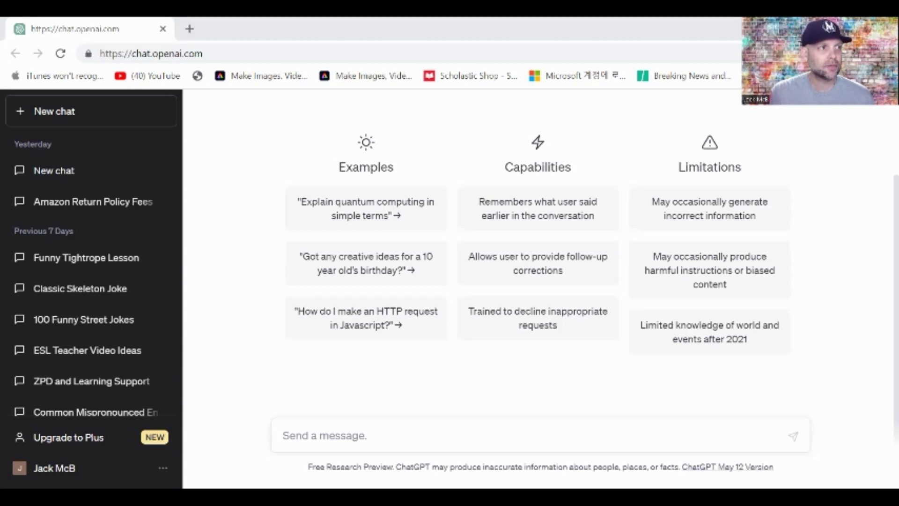
# Paste 'John go to gym on Mondays and Thursday.', drop the '1.' and prefix 'Please check the grammar in this sentence:'
pyautogui.rightClick(358, 439)
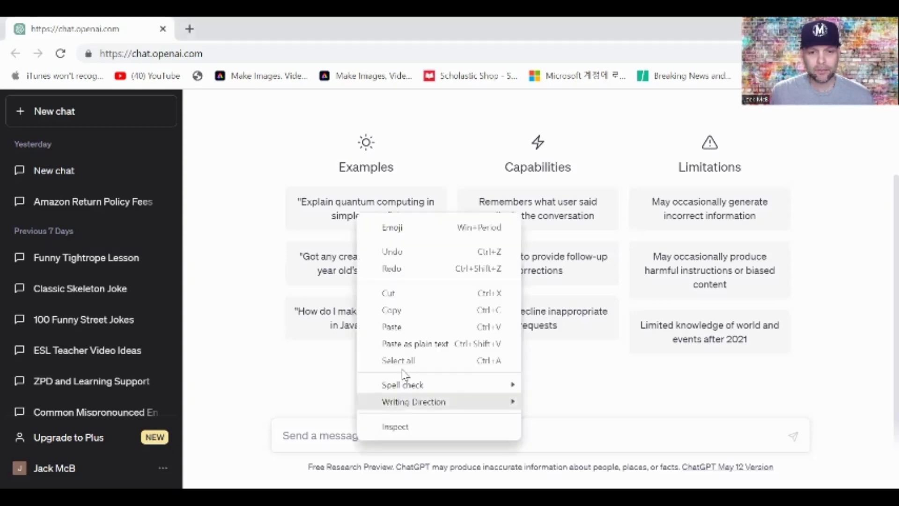
pyautogui.click(408, 327)
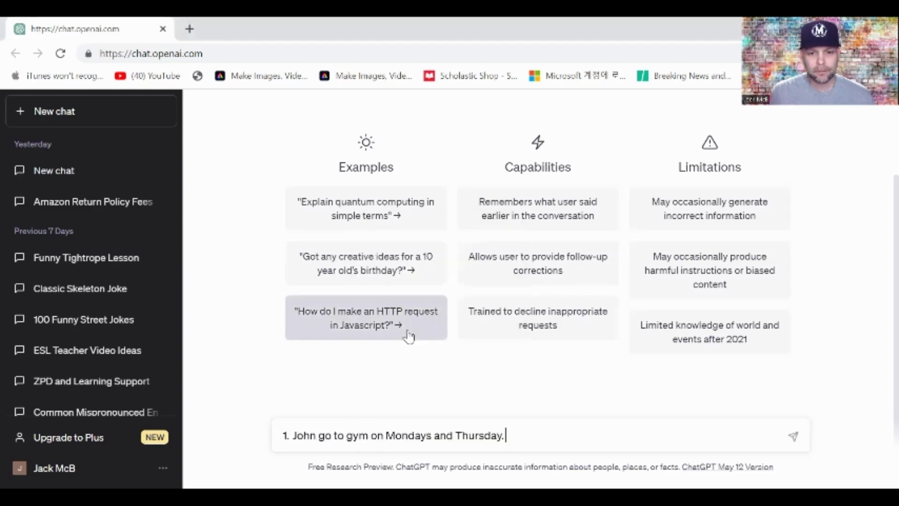
pyautogui.click(289, 435)
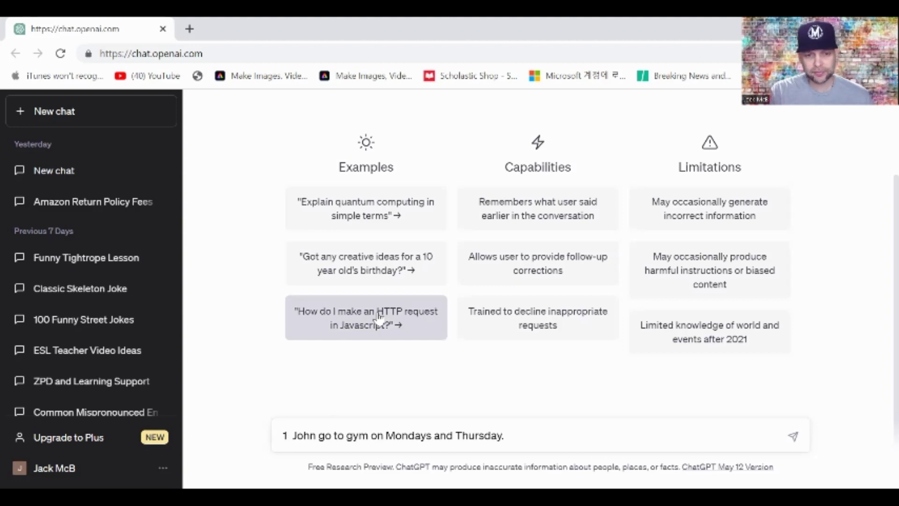
pyautogui.press('BackSpace')
pyautogui.press('BackSpace')
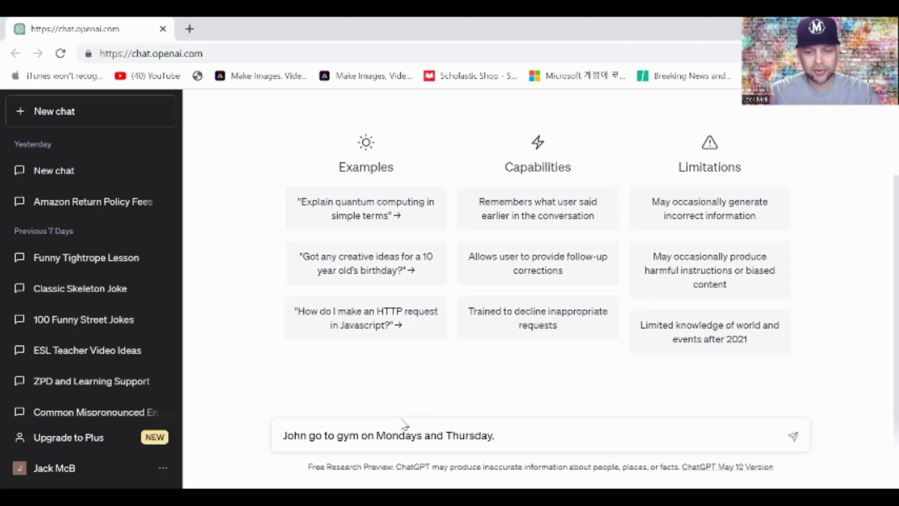
pyautogui.write('Pleas')
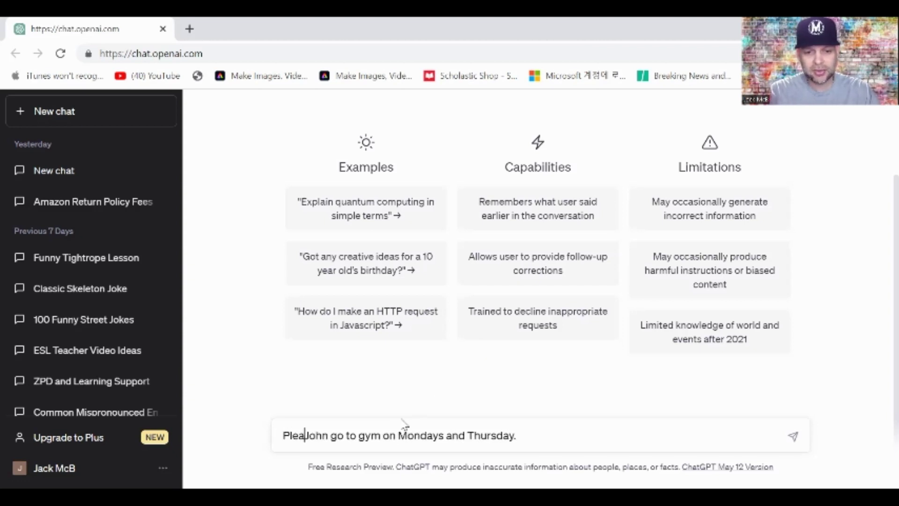
pyautogui.write('e check ')
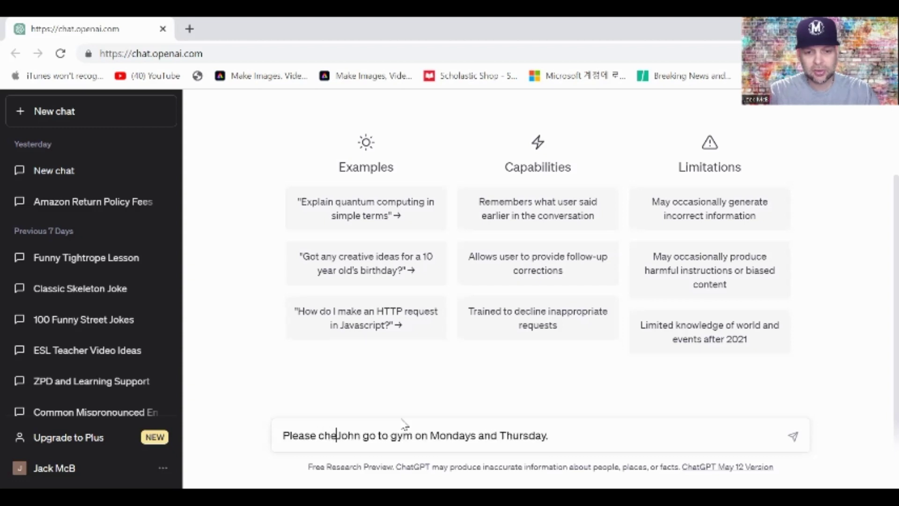
pyautogui.write('the gram')
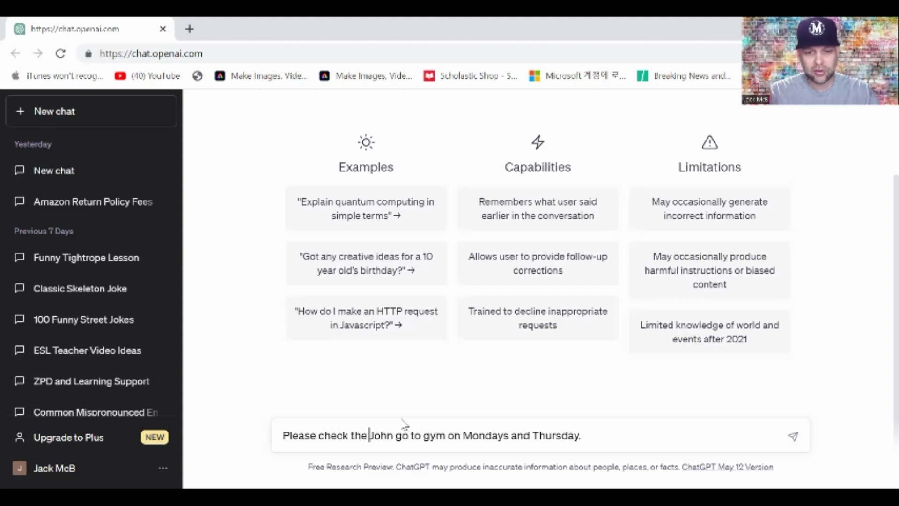
pyautogui.write('mar in t')
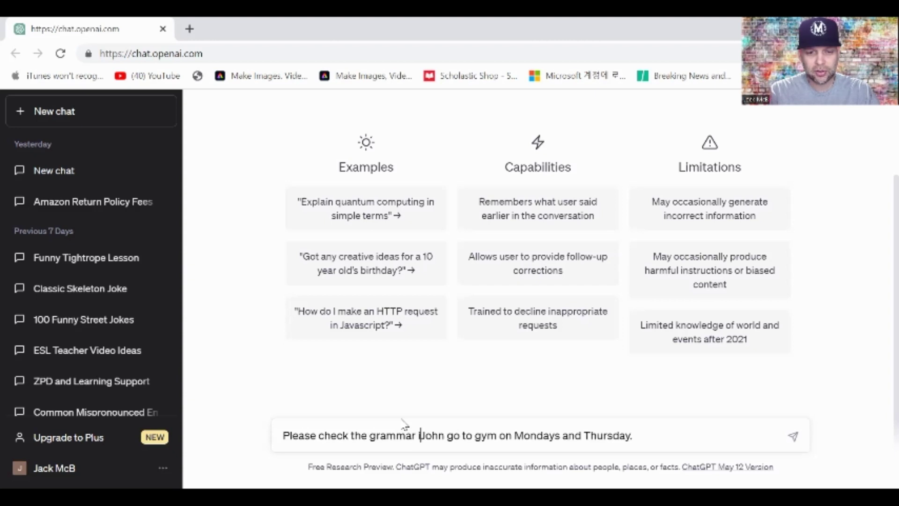
pyautogui.write('his sen')
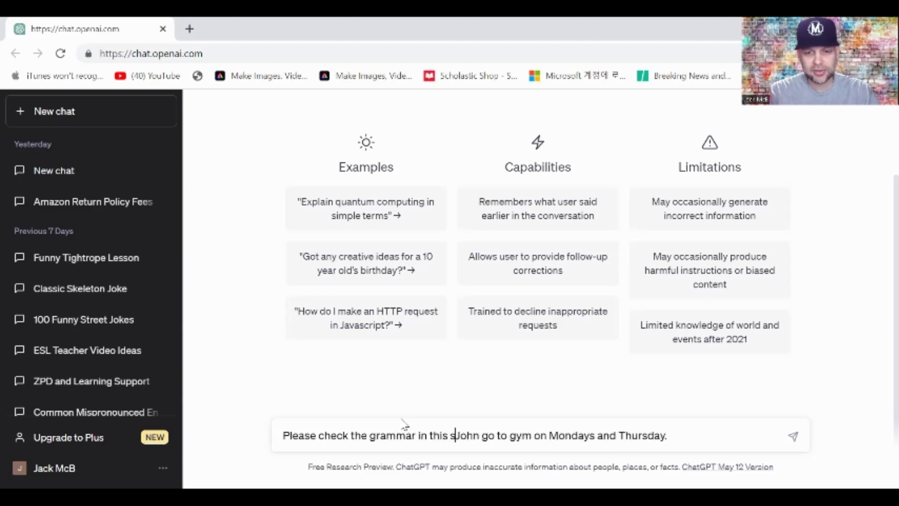
pyautogui.write('tence')
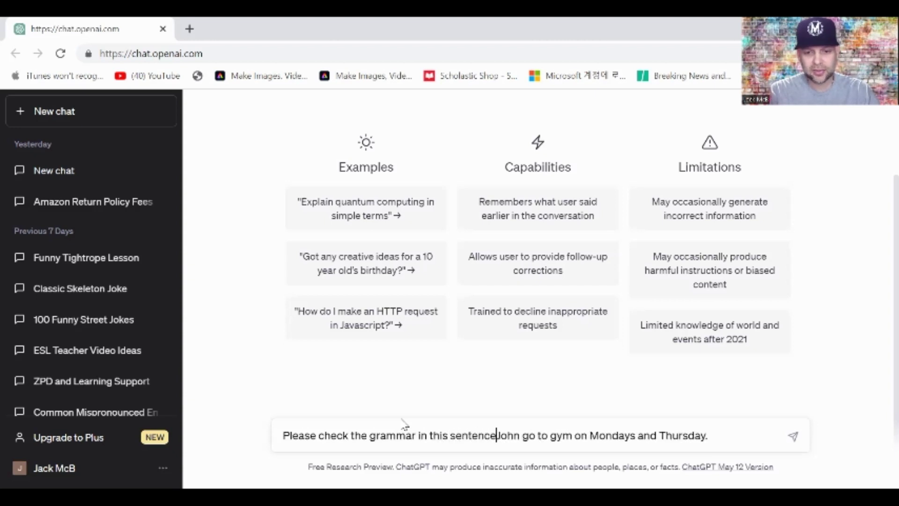
pyautogui.write(':')
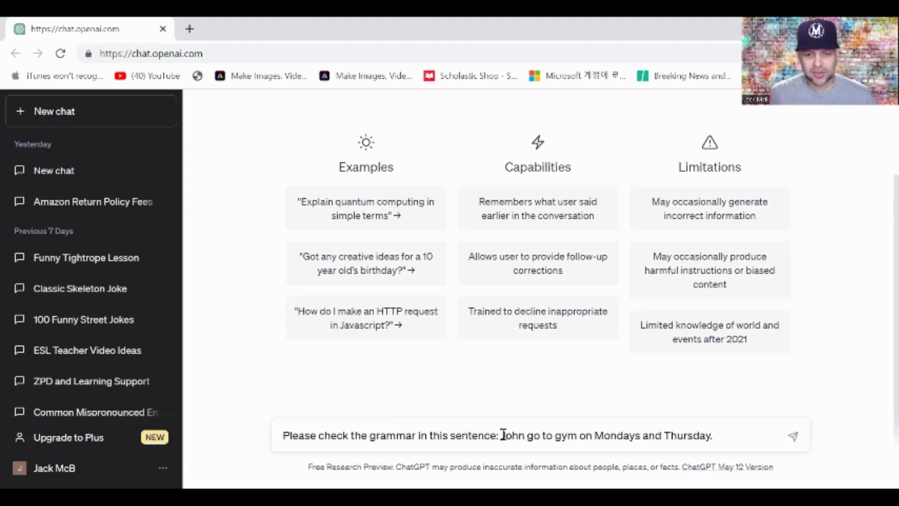
pyautogui.moveTo(501, 435); pyautogui.dragTo(716, 446)
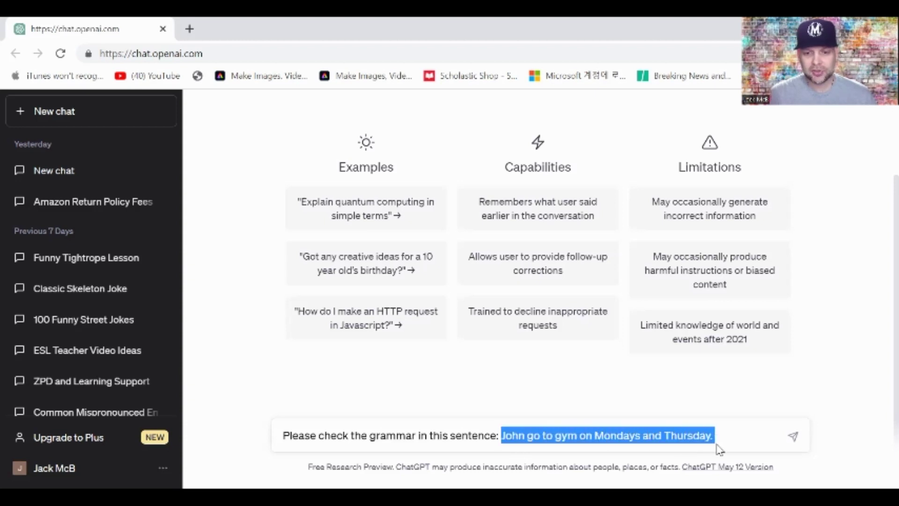
pyautogui.click(395, 435)
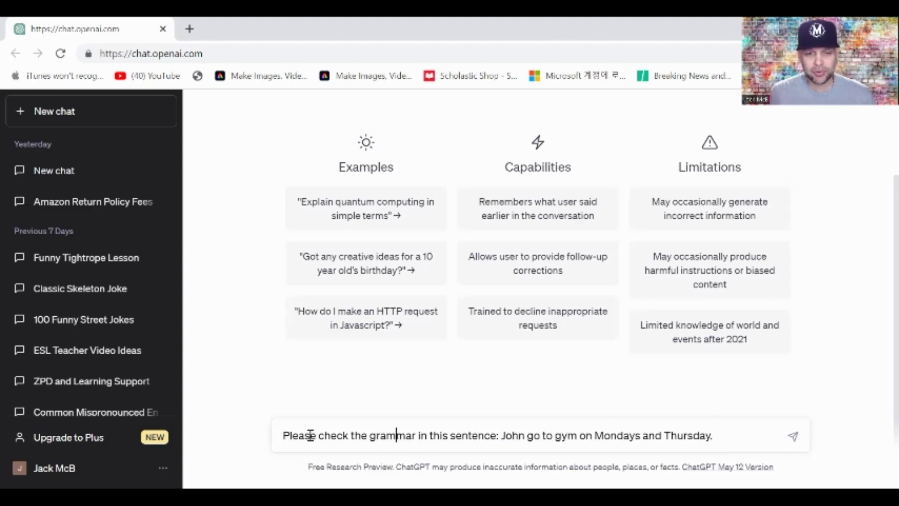
# Send the John sentence and highlight the correction 'John goes to the gym on Mondays and Thursdays.'
pyautogui.click(793, 438)
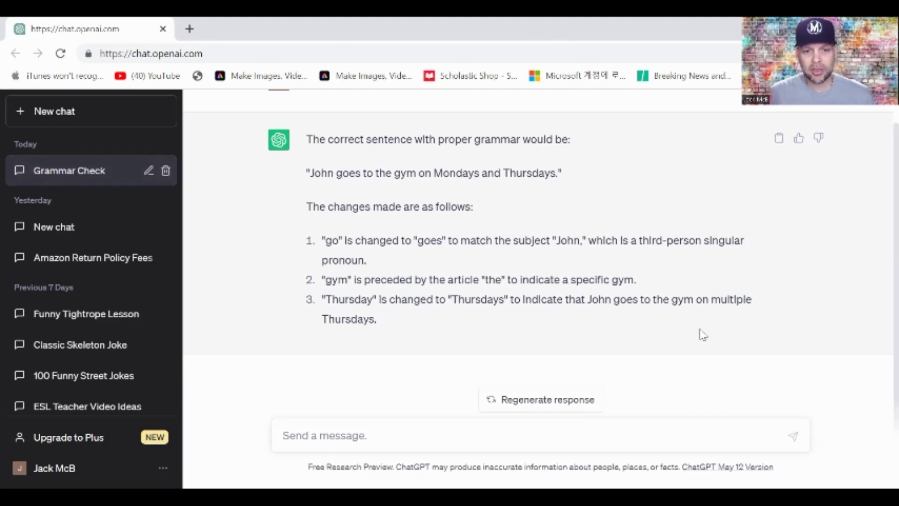
pyautogui.scroll(1, 703, 335)
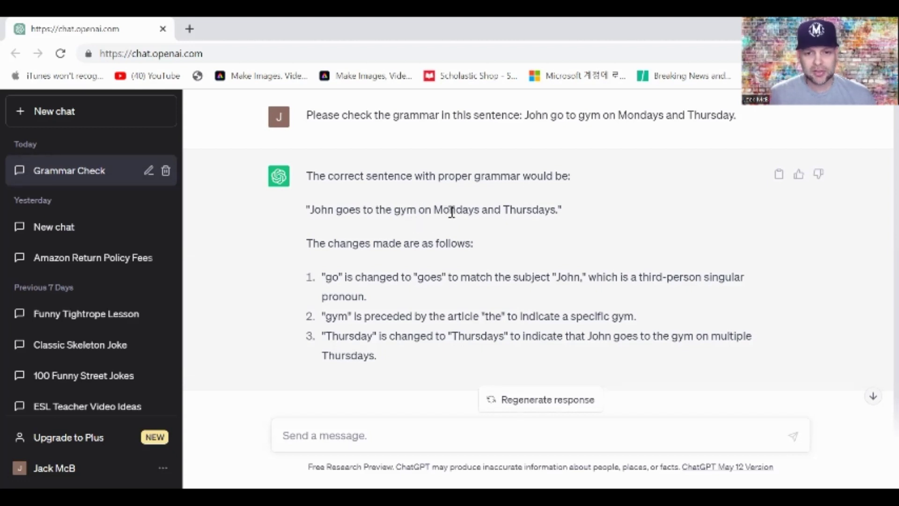
pyautogui.moveTo(566, 208); pyautogui.dragTo(289, 212)
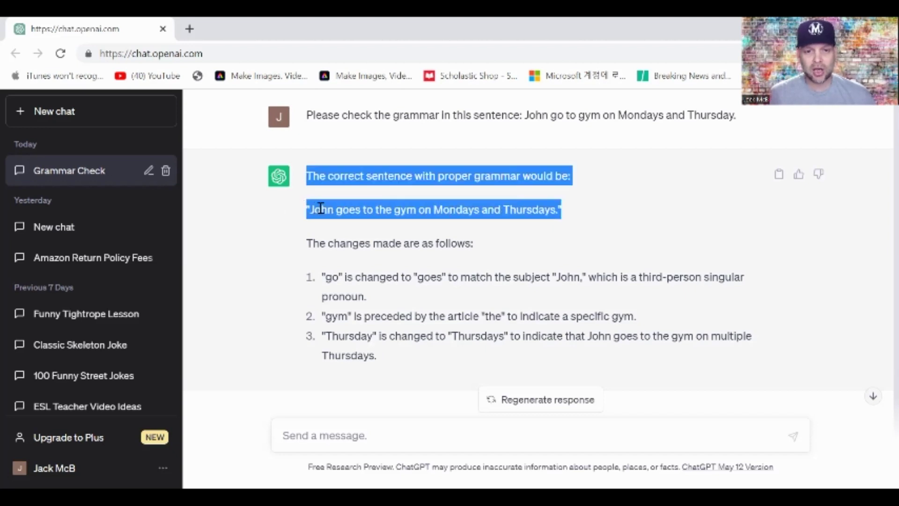
pyautogui.click(540, 210)
pyautogui.moveTo(563, 211); pyautogui.dragTo(310, 212)
pyautogui.click(330, 209)
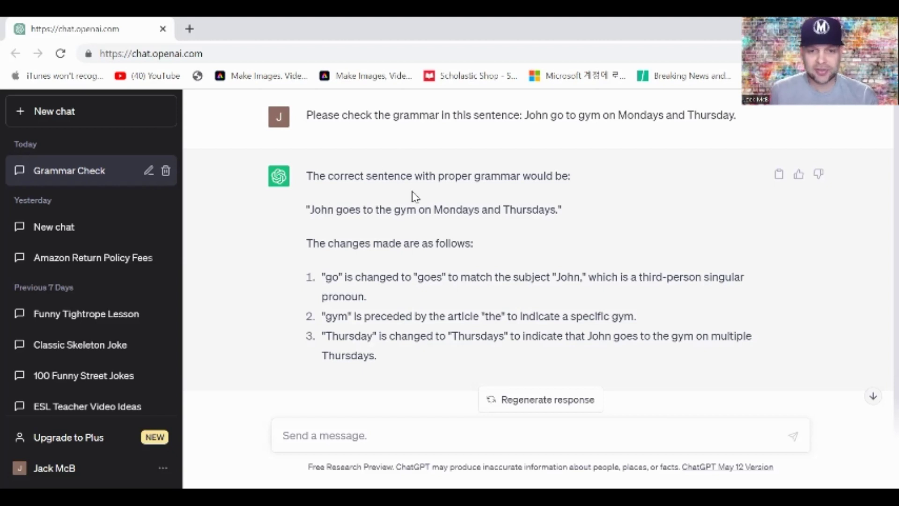
pyautogui.doubleClick(458, 206)
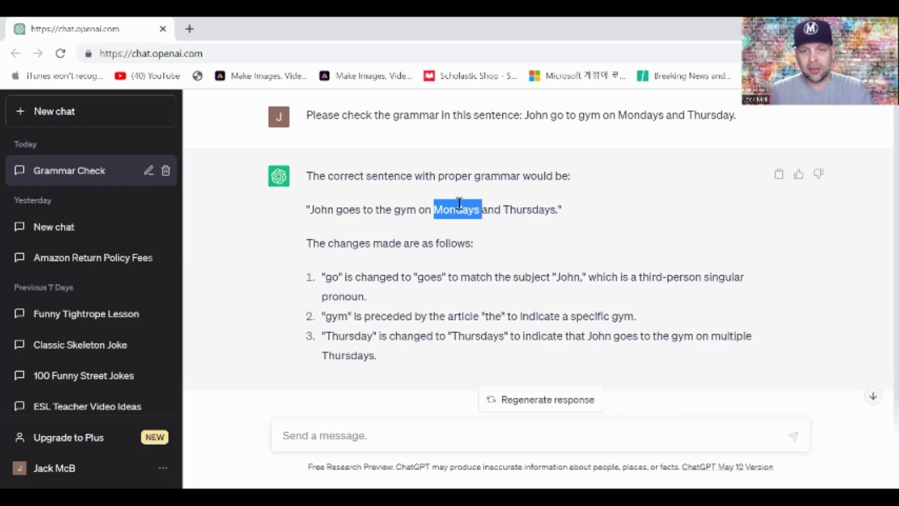
pyautogui.click(708, 111)
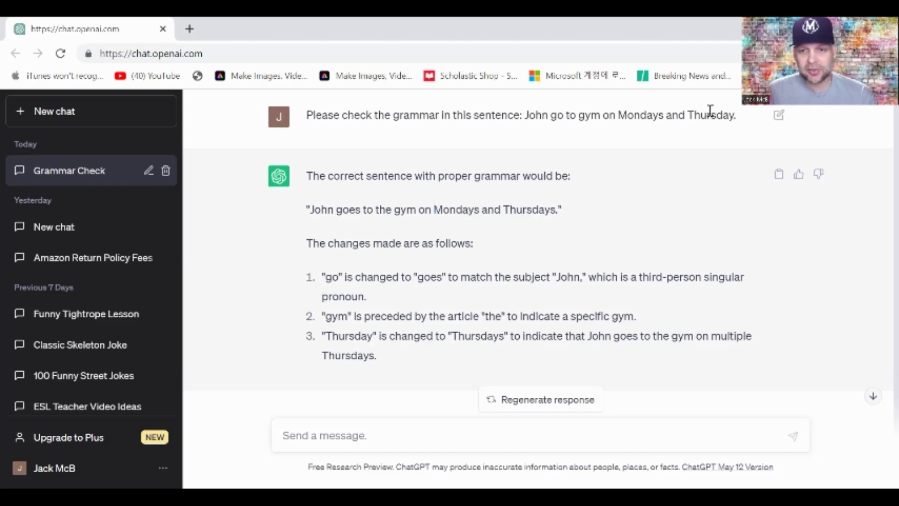
pyautogui.doubleClick(710, 111)
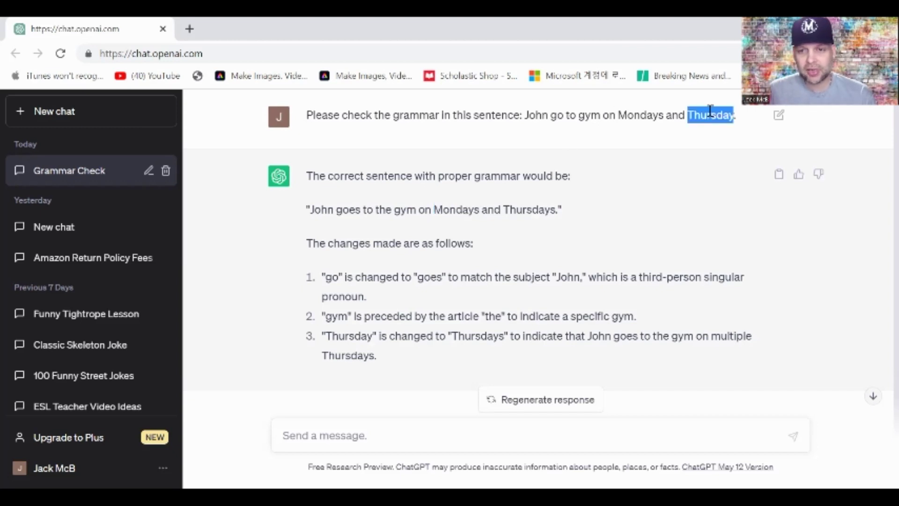
pyautogui.click(531, 214)
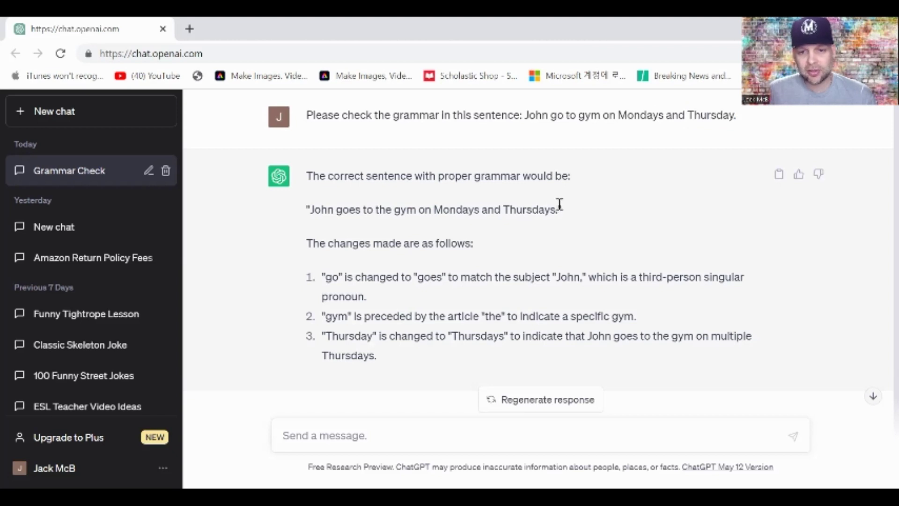
pyautogui.moveTo(556, 209); pyautogui.dragTo(436, 206)
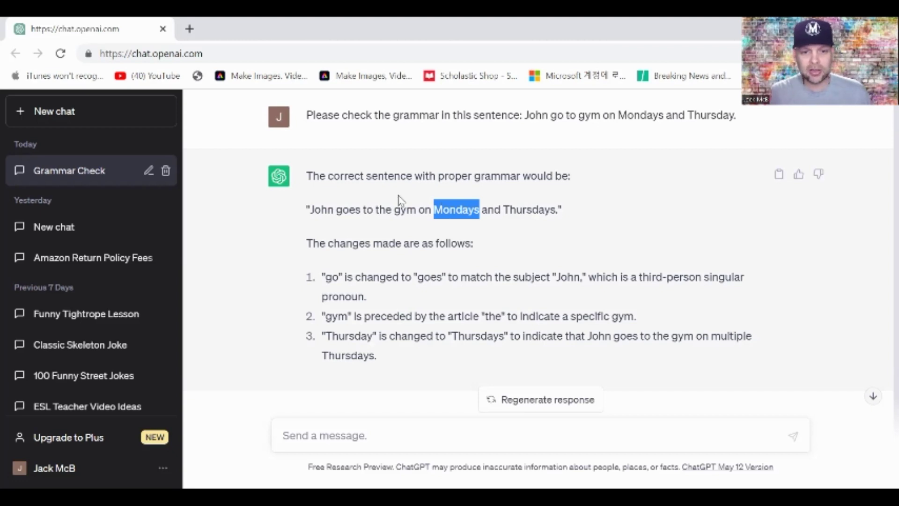
pyautogui.scroll(-1, 397, 294)
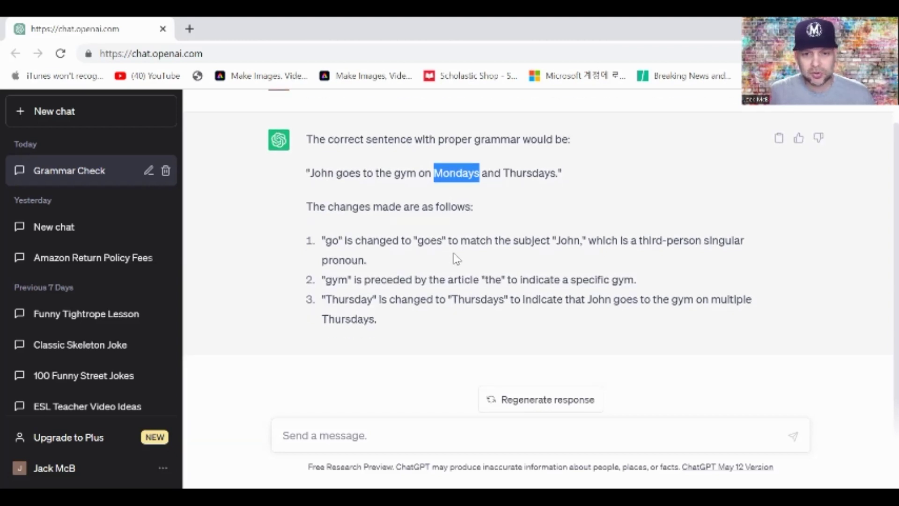
pyautogui.scroll(1, 456, 260)
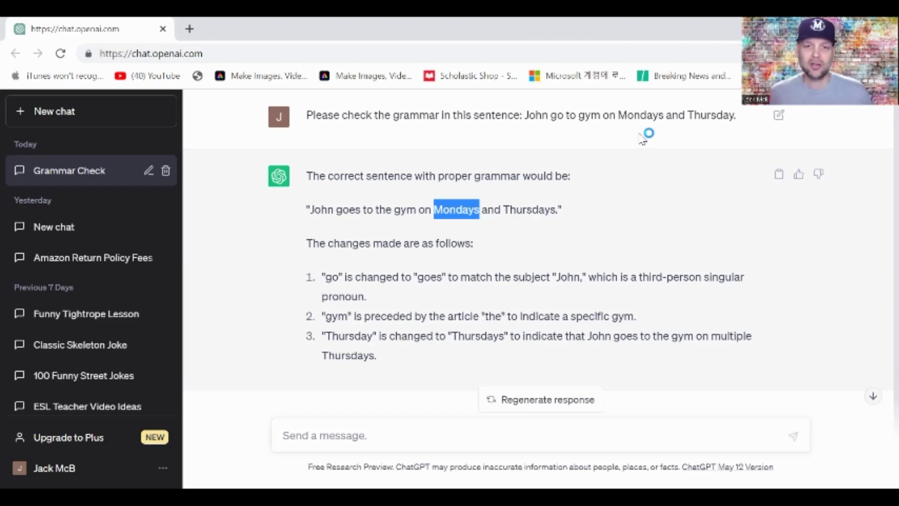
pyautogui.click(588, 214)
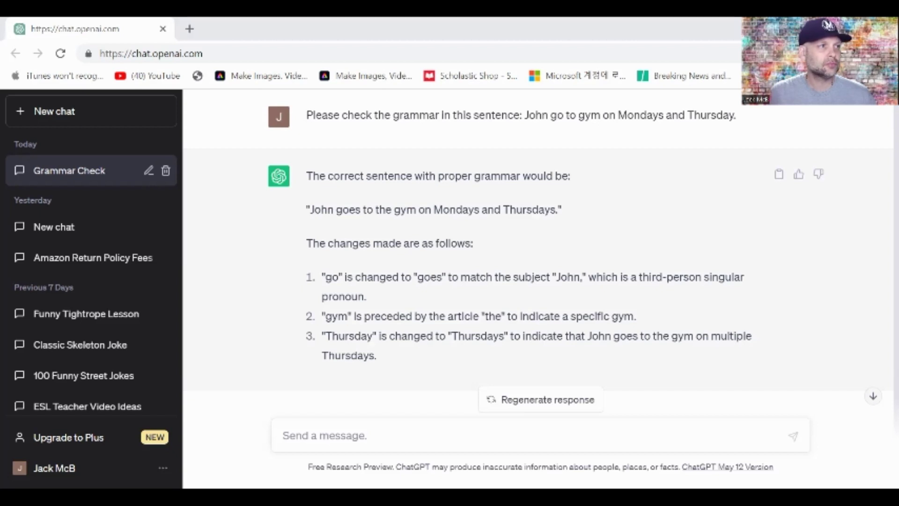
# Paste 'I best friend's name are James.', replace '2. ' with the grammar-check request and send it
pyautogui.rightClick(333, 437)
pyautogui.click(382, 320)
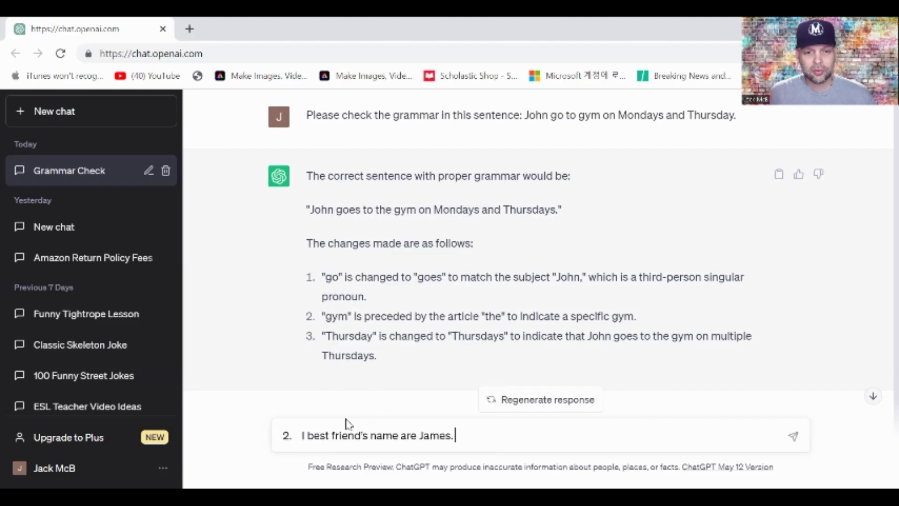
pyautogui.click(301, 435)
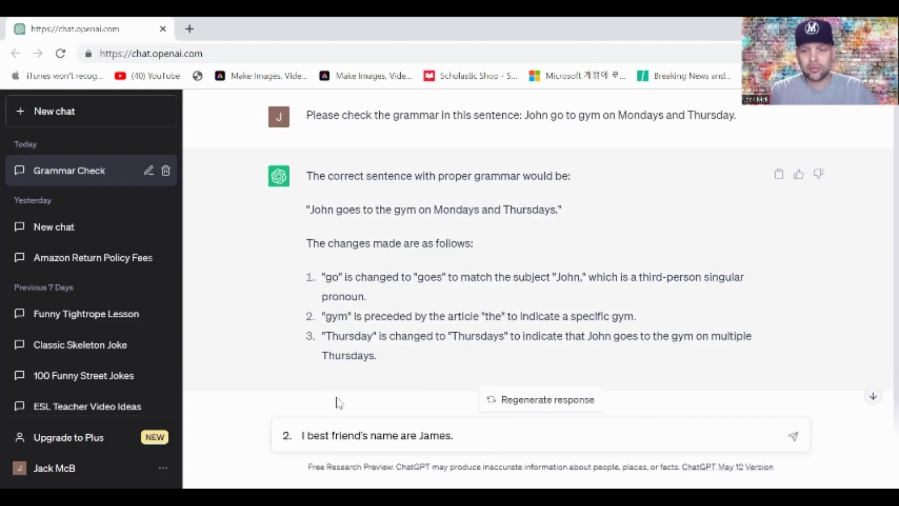
pyautogui.press('BackSpace')
pyautogui.press('BackSpace')
pyautogui.press('BackSpace')
pyautogui.write('Please')
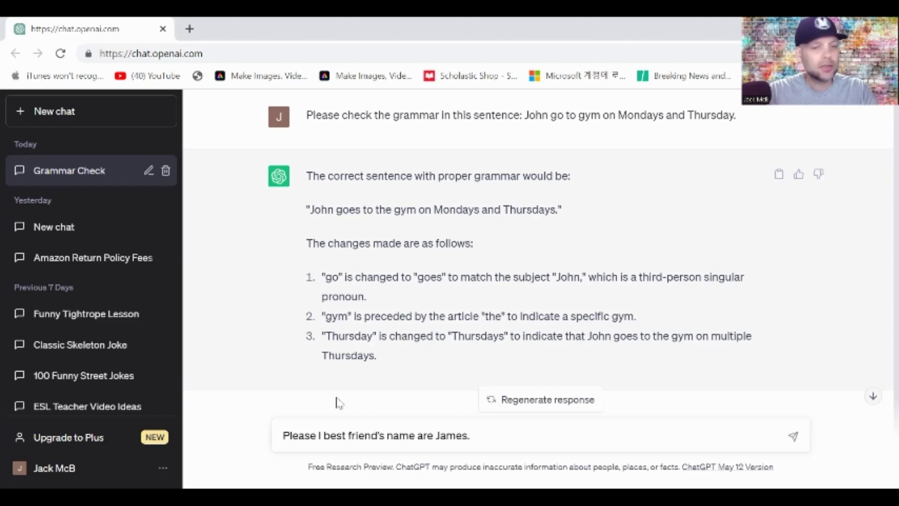
pyautogui.write('check the gr')
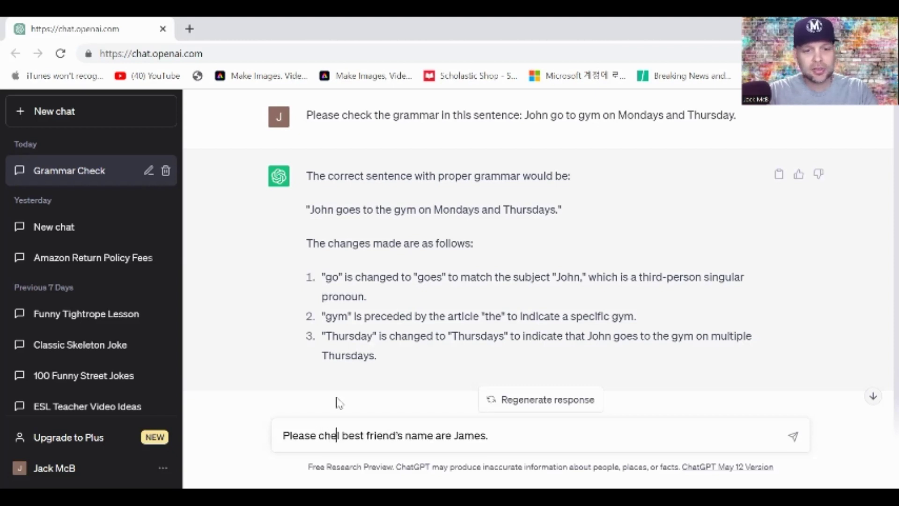
pyautogui.write('ammar in this s')
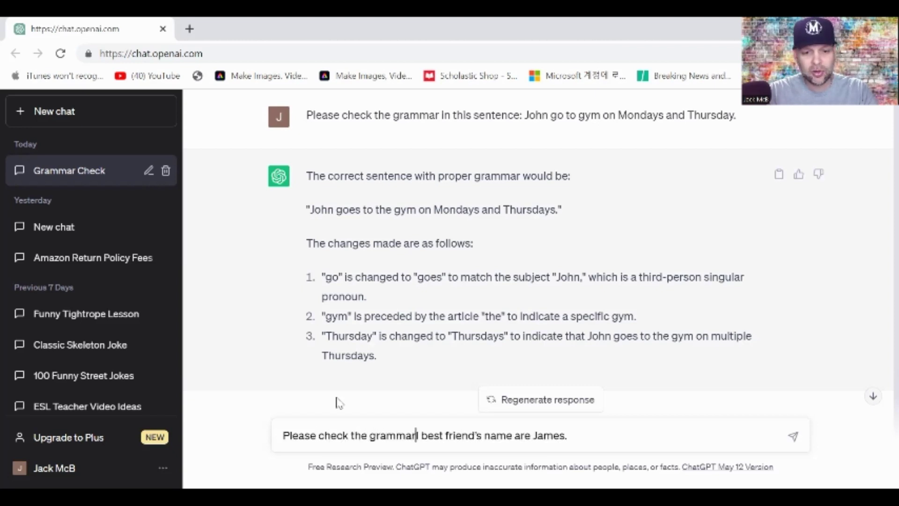
pyautogui.write('entence')
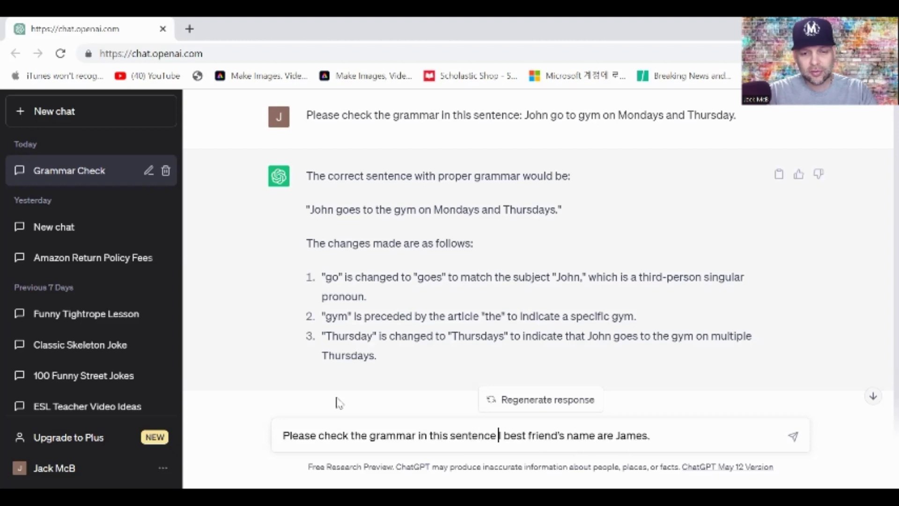
pyautogui.write(': I')
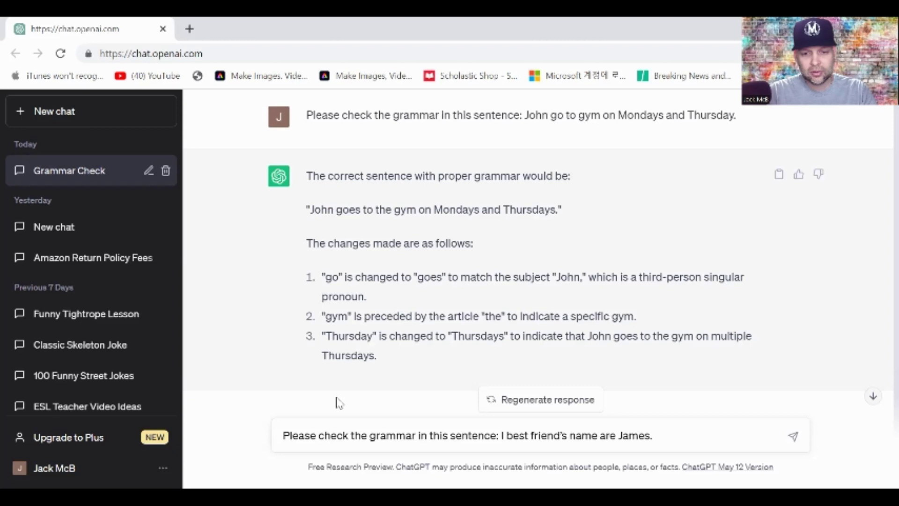
pyautogui.press('Return')
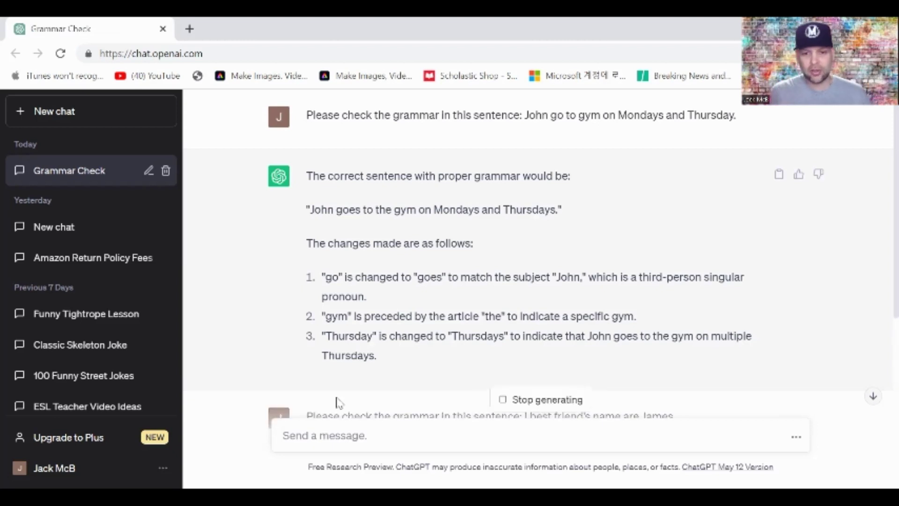
# Compare 'I' in the question with 'My' in the correction and highlight the first listed change
pyautogui.scroll(-7, 522, 248)
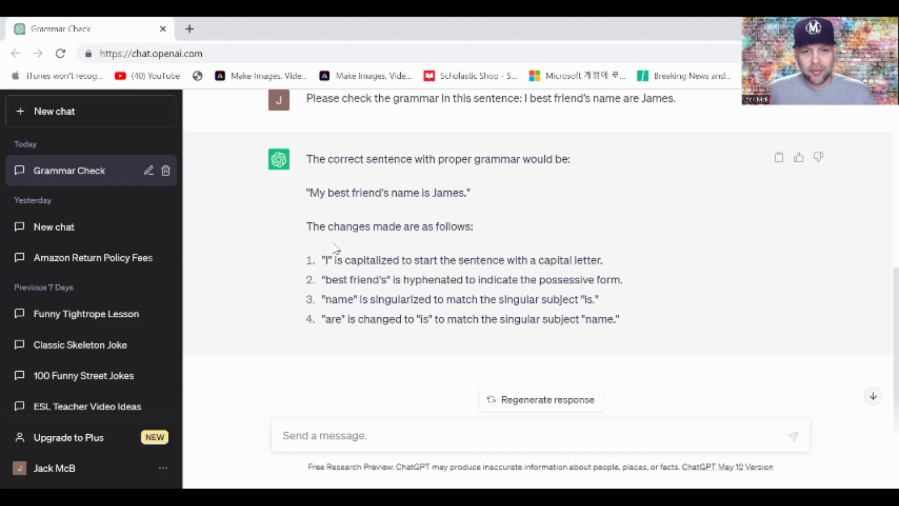
pyautogui.scroll(3, 355, 220)
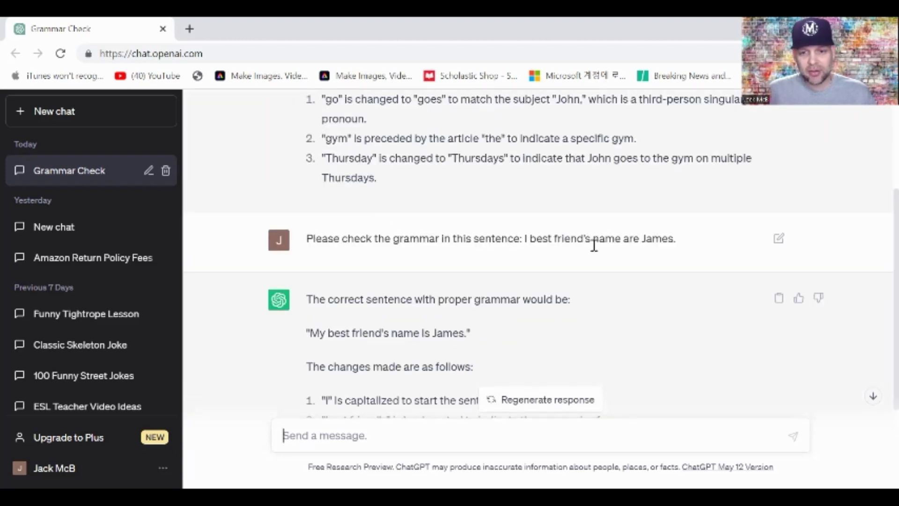
pyautogui.doubleClick(526, 238)
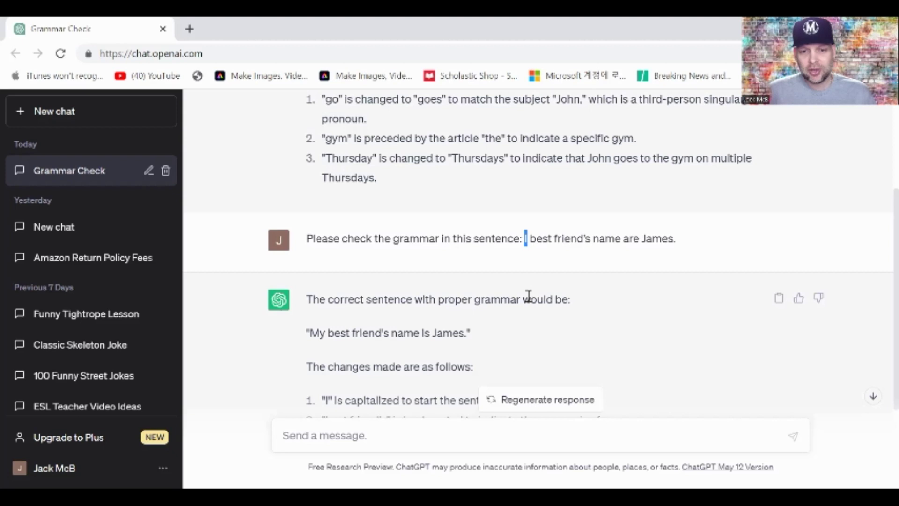
pyautogui.scroll(-3, 528, 293)
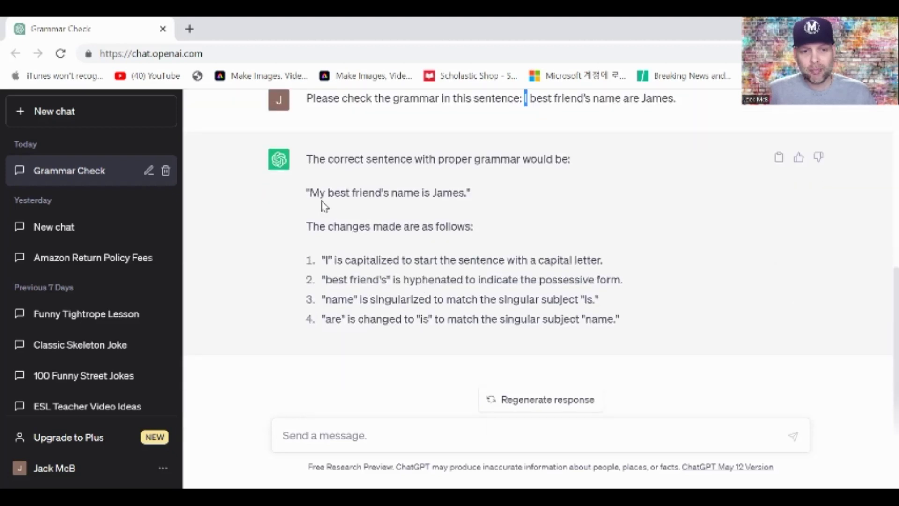
pyautogui.doubleClick(314, 192)
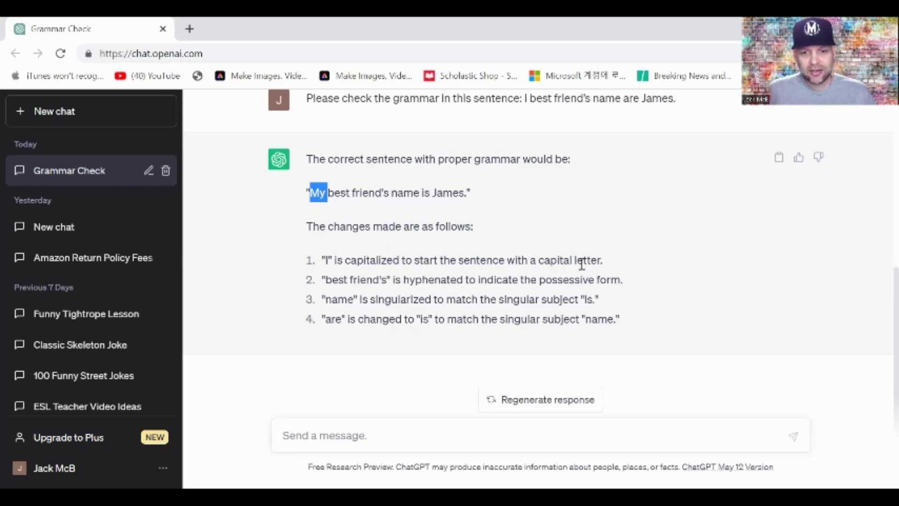
pyautogui.moveTo(604, 260); pyautogui.dragTo(327, 260)
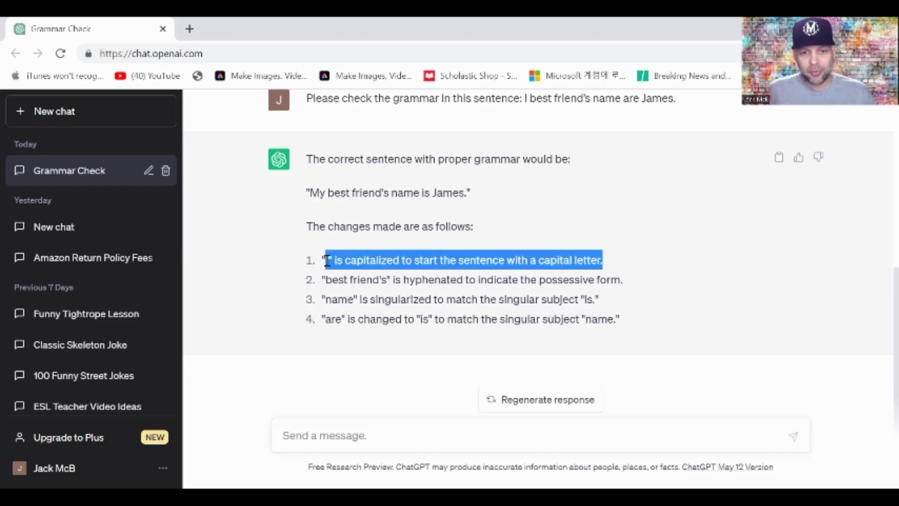
pyautogui.click(381, 263)
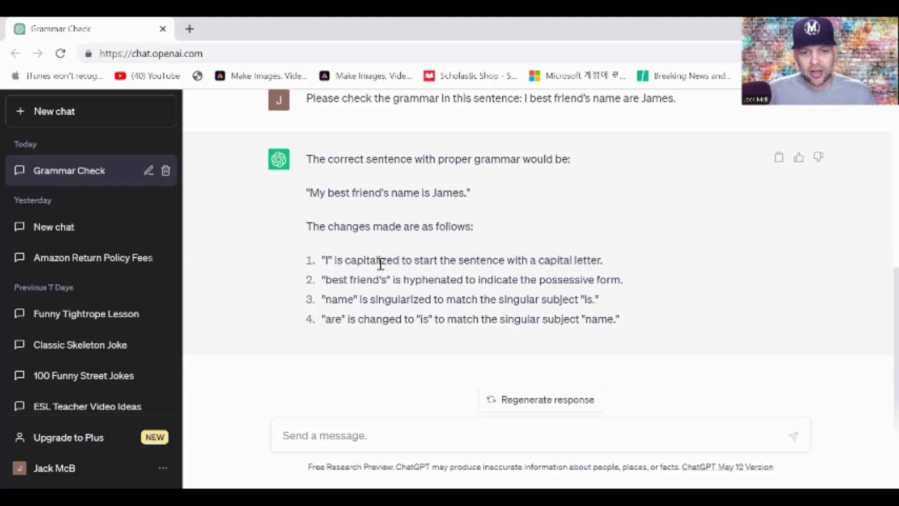
pyautogui.doubleClick(317, 191)
pyautogui.click(475, 192)
# Highlight 'My best friend's name is James.' and the first change's explanation while scrolling the reply
pyautogui.moveTo(475, 193); pyautogui.dragTo(308, 193)
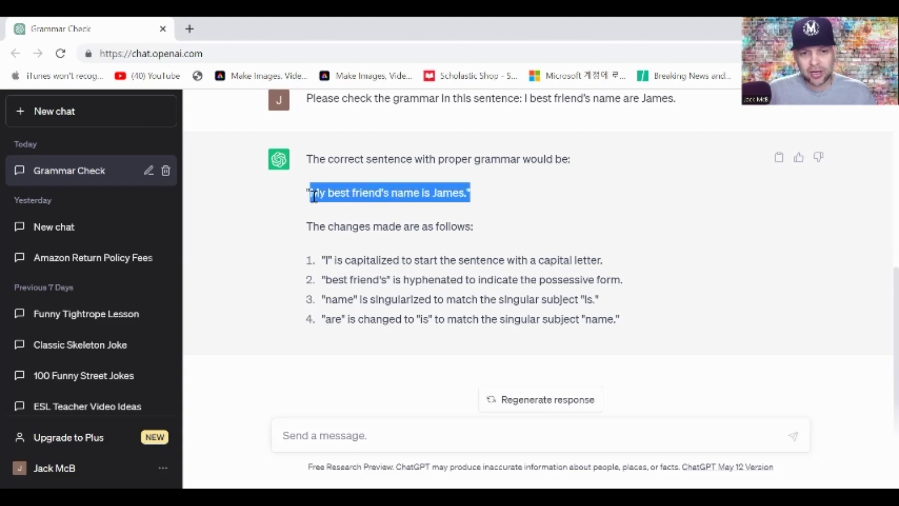
pyautogui.click(356, 229)
pyautogui.moveTo(648, 259); pyautogui.dragTo(312, 260)
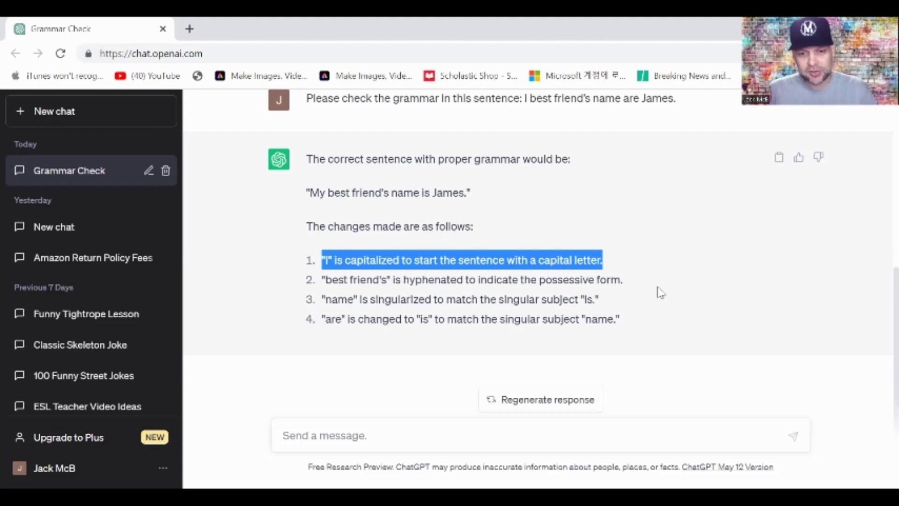
pyautogui.moveTo(479, 190); pyautogui.dragTo(307, 202)
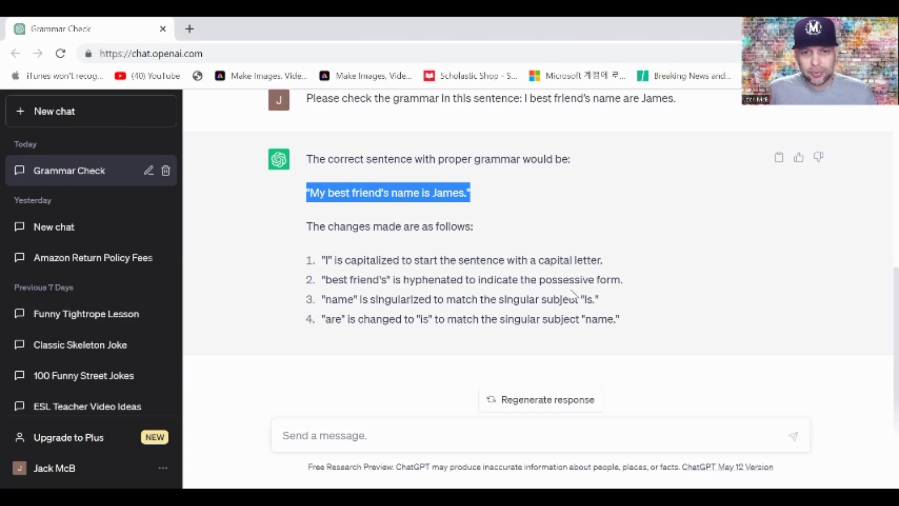
pyautogui.scroll(2, 575, 294)
pyautogui.click(545, 292)
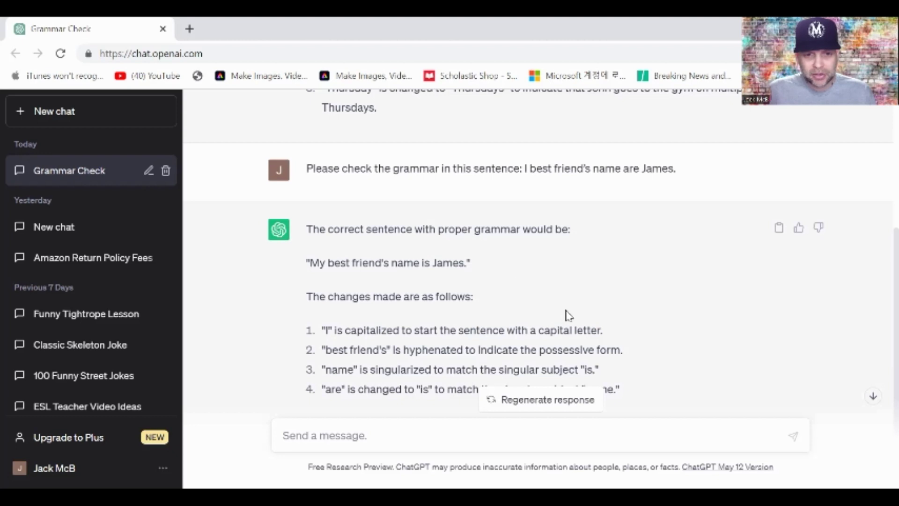
pyautogui.scroll(-2, 573, 309)
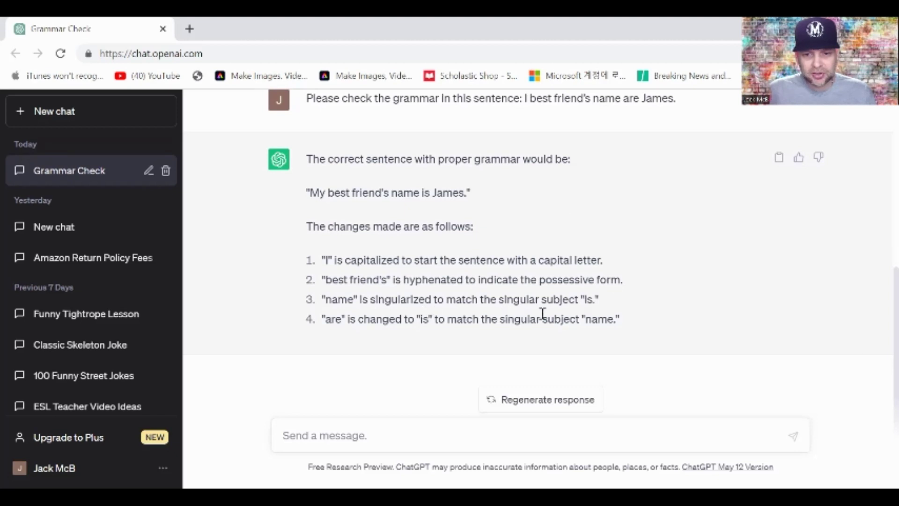
pyautogui.scroll(1, 545, 313)
pyautogui.scroll(2, 549, 313)
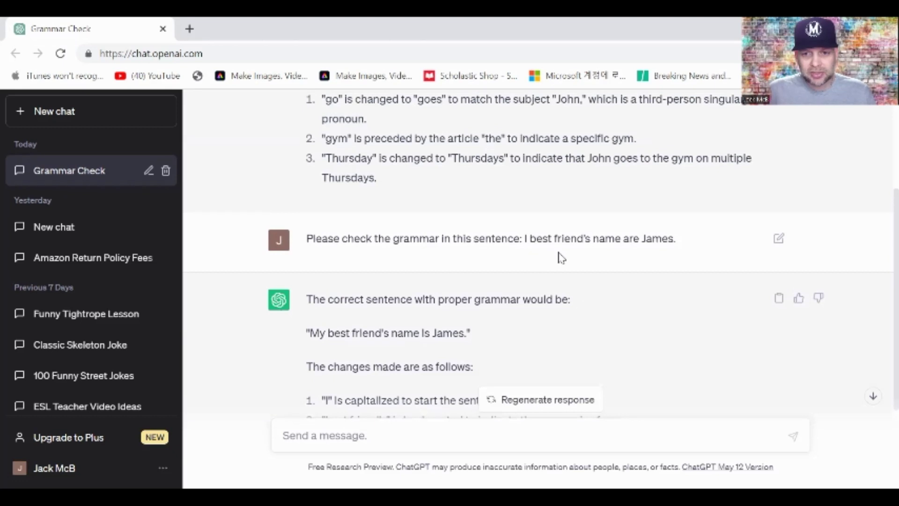
# Highlight 'are' in the question, the second listed change, and the corrected James sentence
pyautogui.doubleClick(633, 239)
pyautogui.scroll(-3, 510, 287)
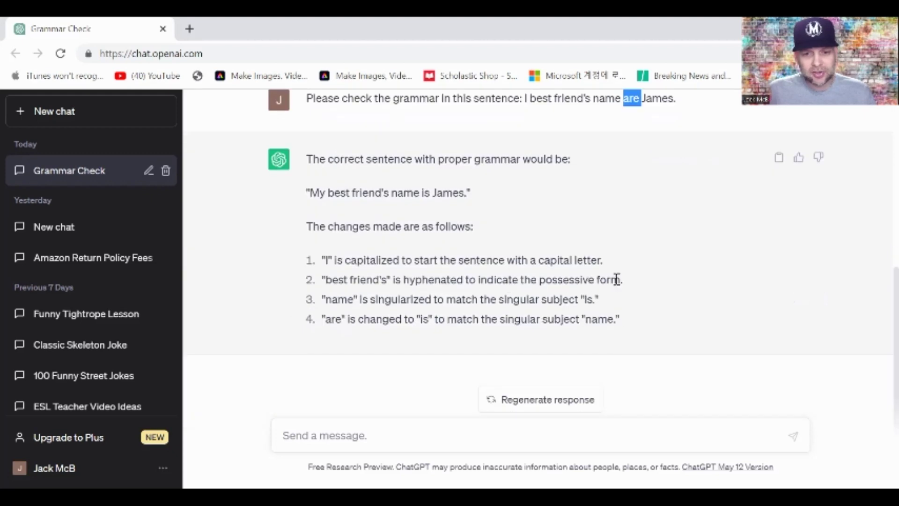
pyautogui.moveTo(627, 280); pyautogui.dragTo(368, 286)
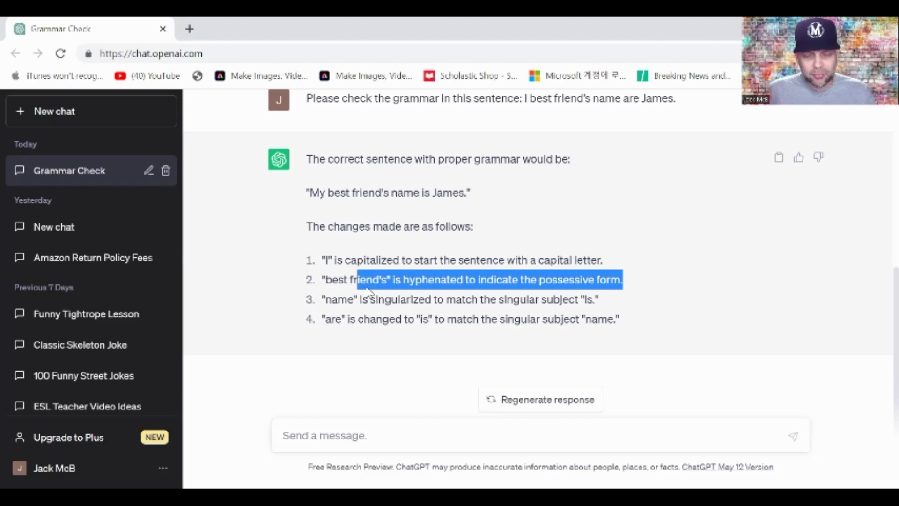
pyautogui.click(379, 291)
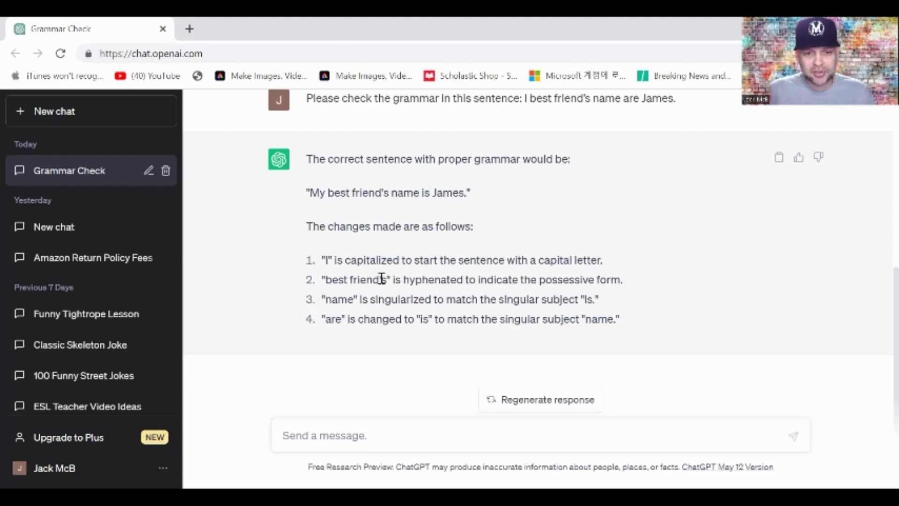
pyautogui.moveTo(381, 279); pyautogui.dragTo(379, 279)
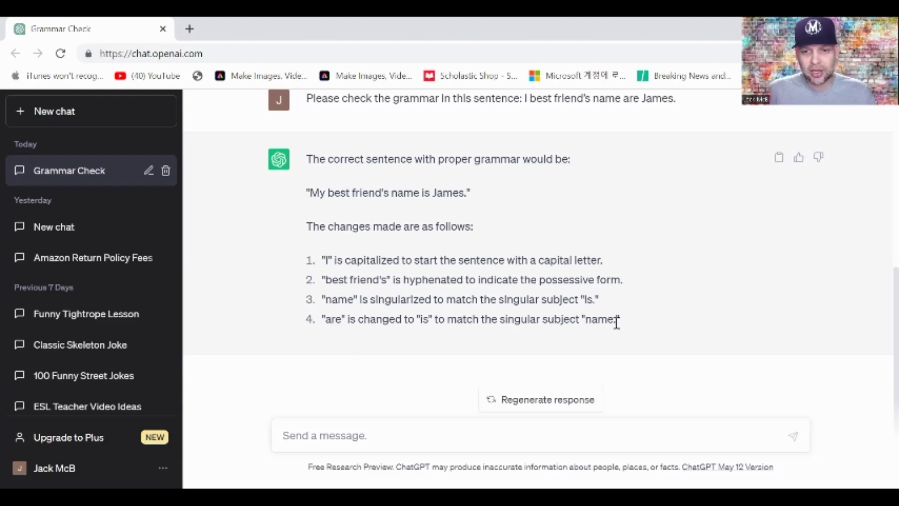
pyautogui.scroll(5, 617, 324)
pyautogui.scroll(-3, 617, 326)
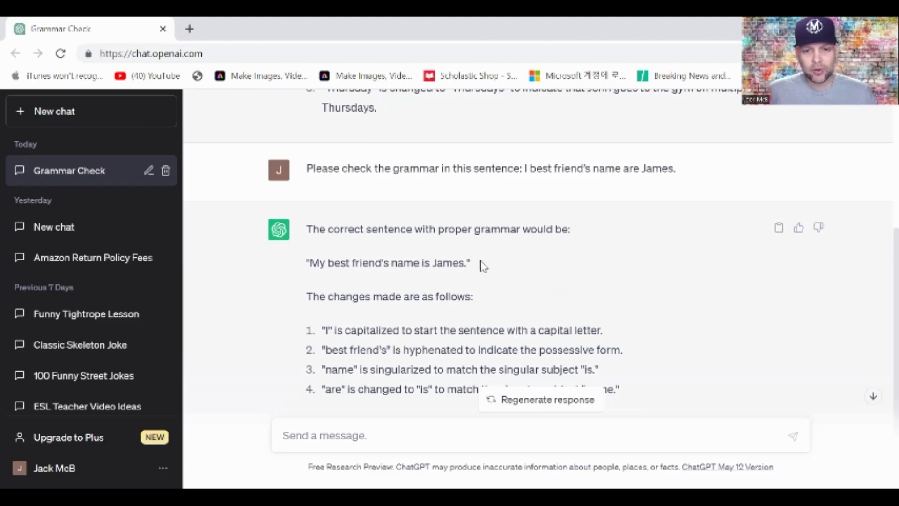
pyautogui.moveTo(470, 260); pyautogui.dragTo(306, 262)
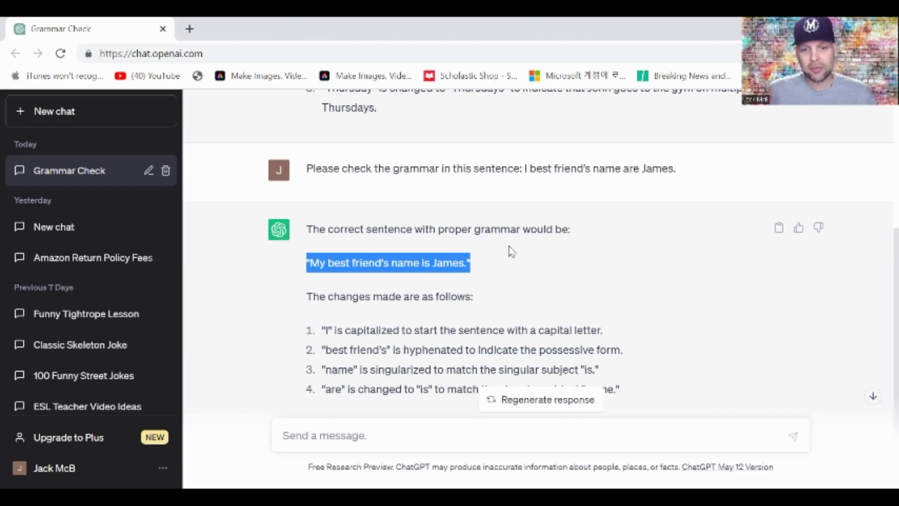
pyautogui.click(535, 284)
pyautogui.scroll(-2, 536, 287)
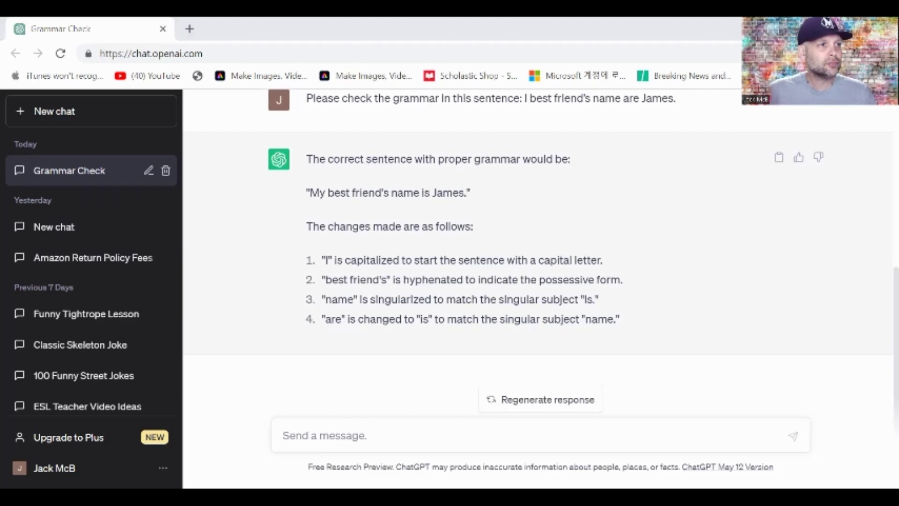
# Paste 'I never eats breakfast in the morning.', replace '3. ' with the grammar-check request and send it
pyautogui.rightClick(445, 433)
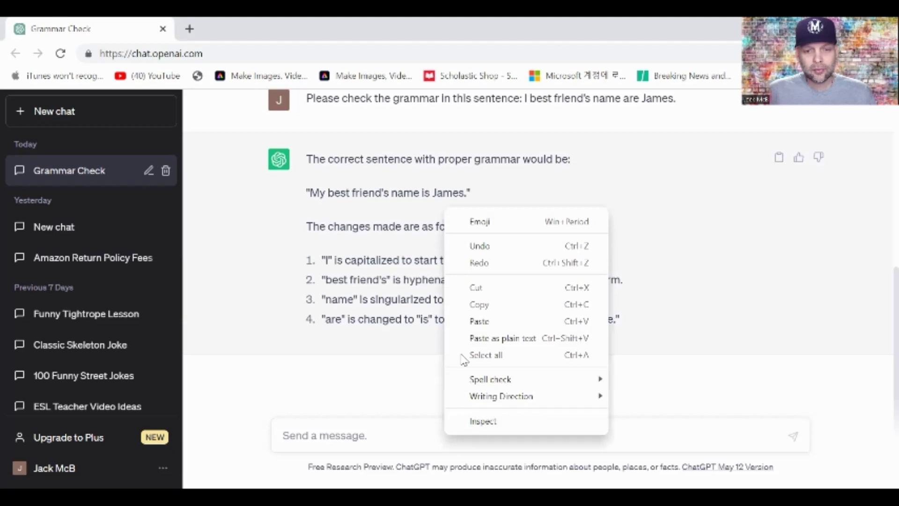
pyautogui.click(473, 323)
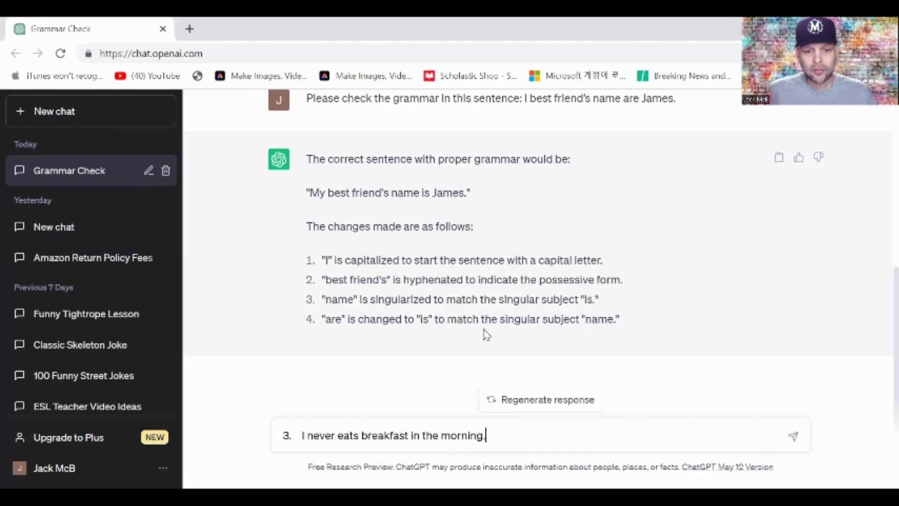
pyautogui.click(302, 432)
pyautogui.press('BackSpace')
pyautogui.press('BackSpace')
pyautogui.press('BackSpace')
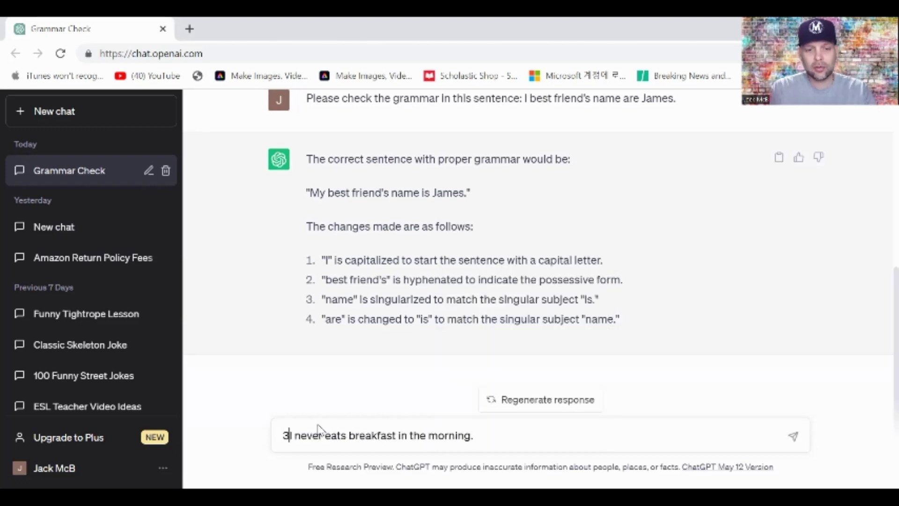
pyautogui.write('Please ')
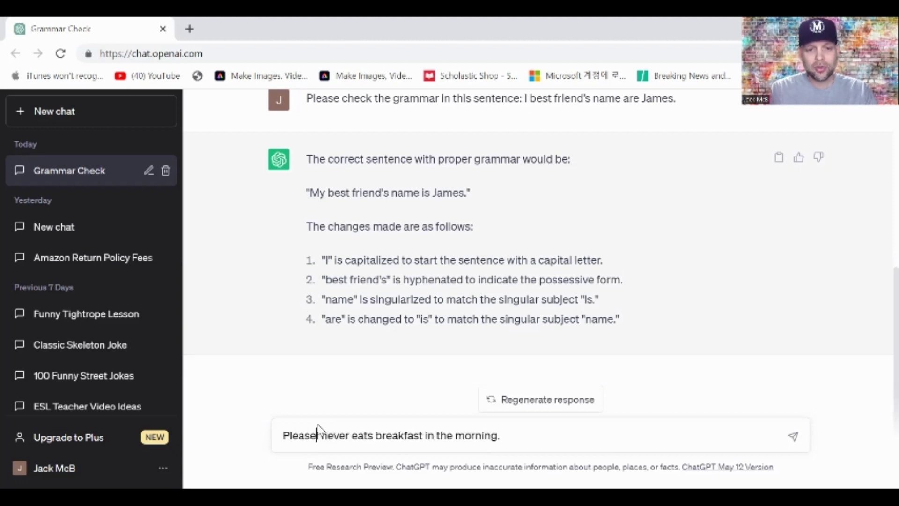
pyautogui.write('check the gra')
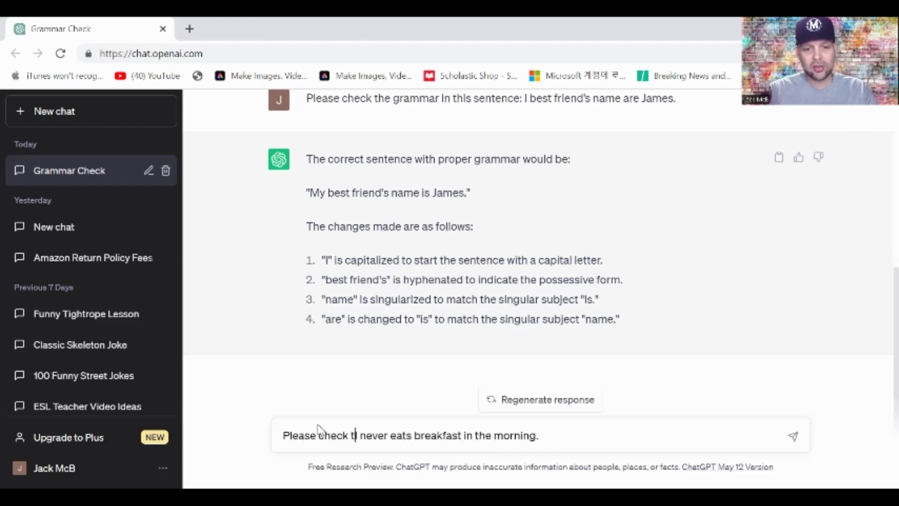
pyautogui.write('mmar in this sente')
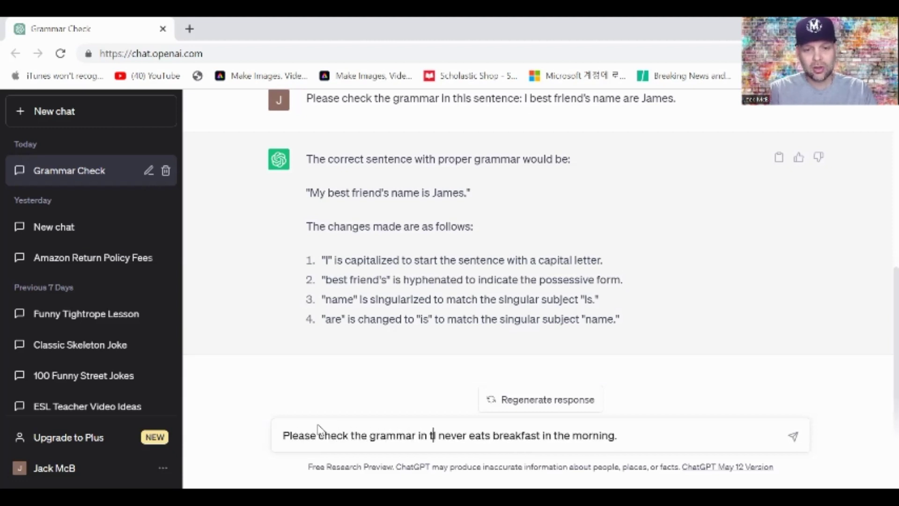
pyautogui.write('nce:')
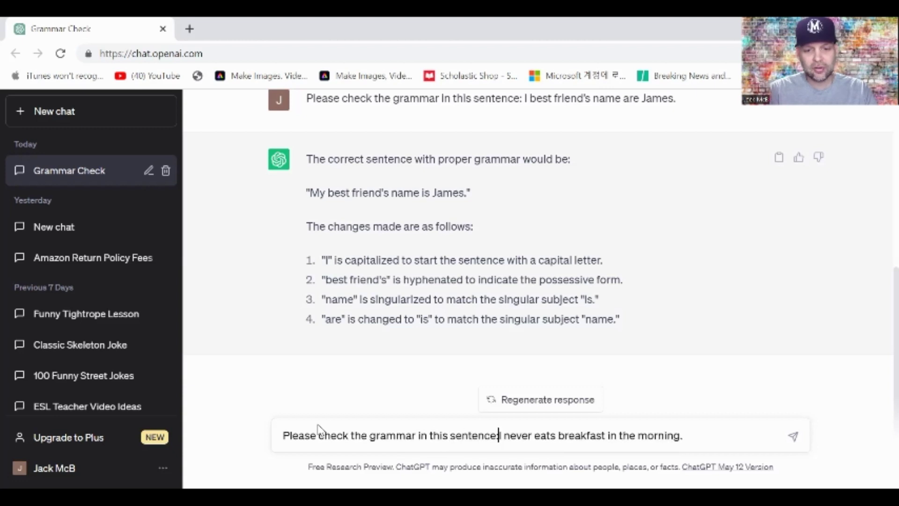
pyautogui.press('Return')
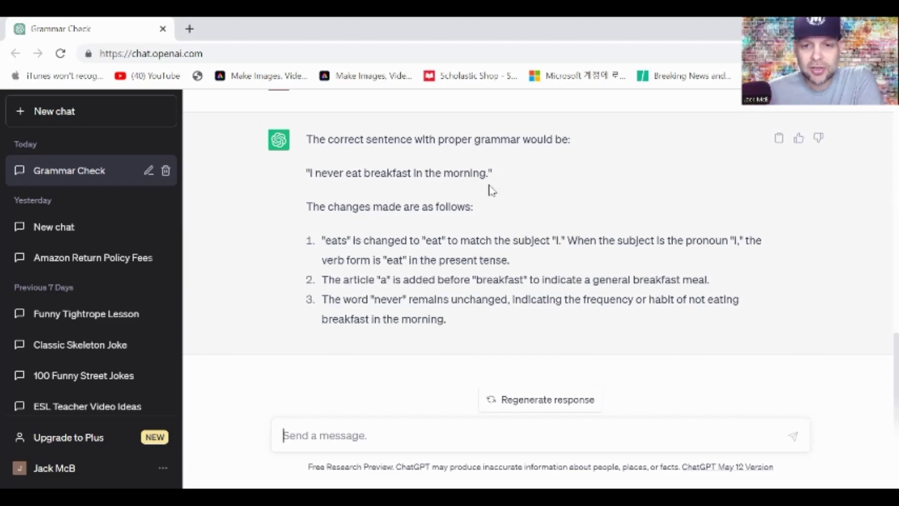
pyautogui.scroll(2, 562, 169)
pyautogui.moveTo(709, 149); pyautogui.dragTo(522, 148)
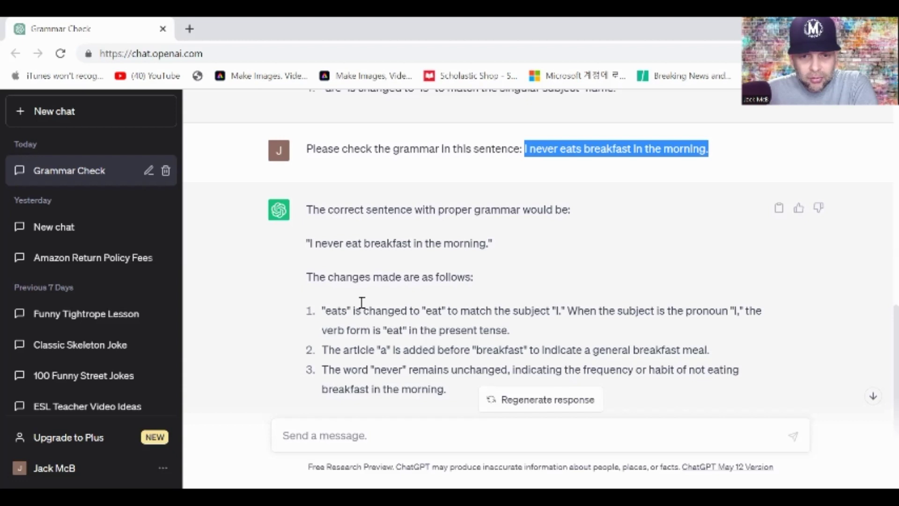
pyautogui.moveTo(710, 351); pyautogui.dragTo(321, 352)
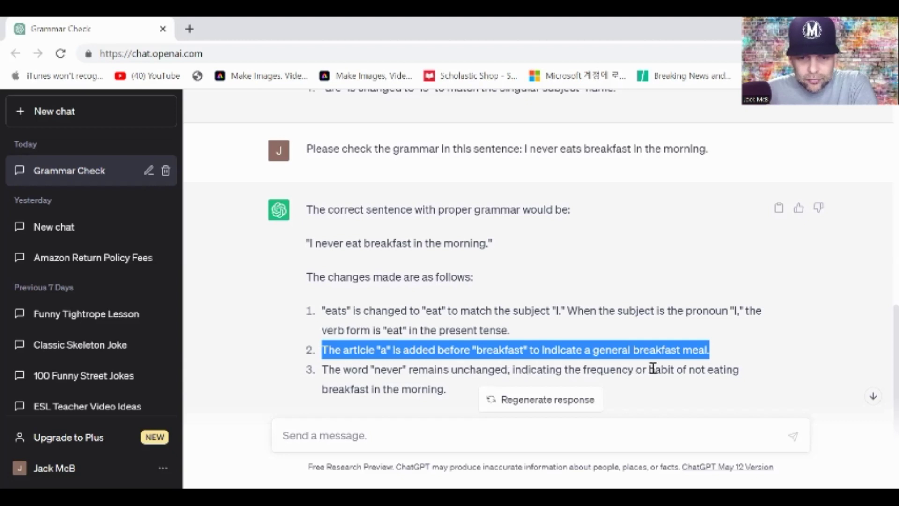
pyautogui.scroll(-2, 653, 368)
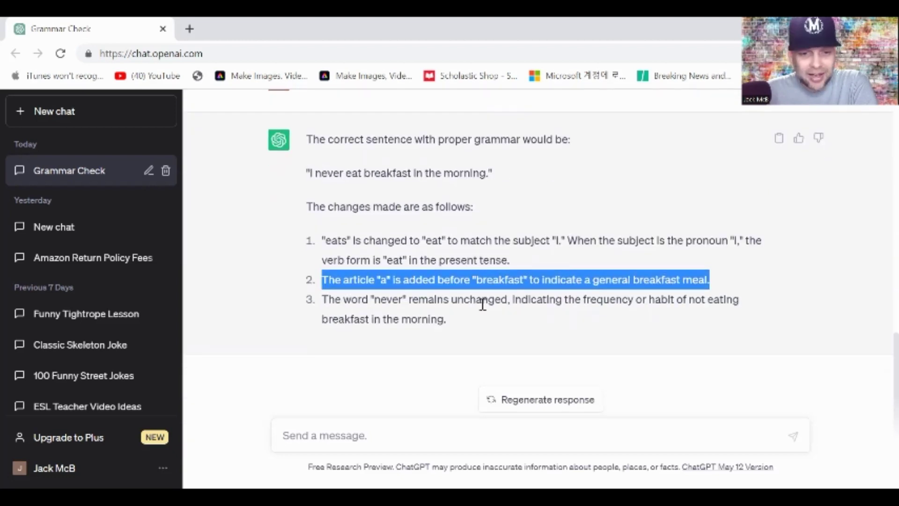
pyautogui.scroll(2, 483, 304)
pyautogui.scroll(-2, 450, 281)
pyautogui.scroll(2, 468, 239)
pyautogui.moveTo(497, 245); pyautogui.dragTo(307, 244)
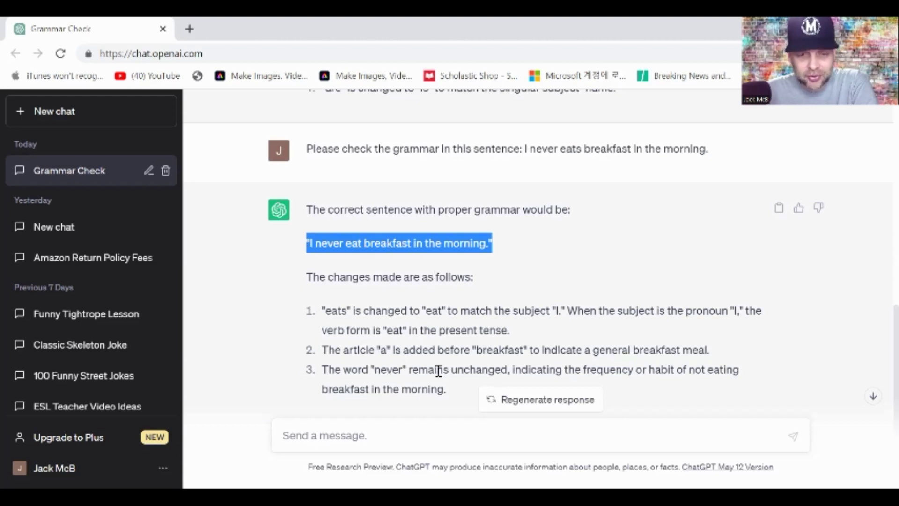
pyautogui.scroll(-2, 346, 351)
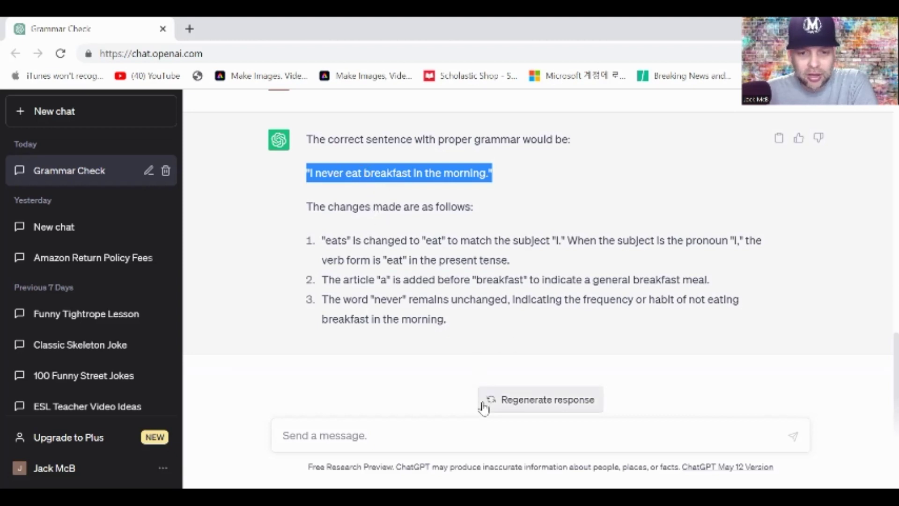
# Ask ChatGPT to 'give me an alternative' for the corrected breakfast sentence
pyautogui.click(485, 435)
pyautogui.write('g')
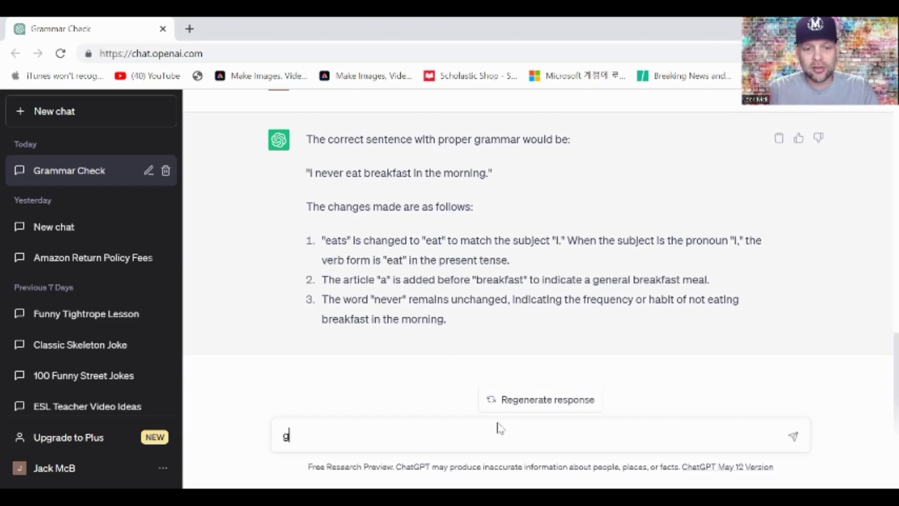
pyautogui.write('ive me ')
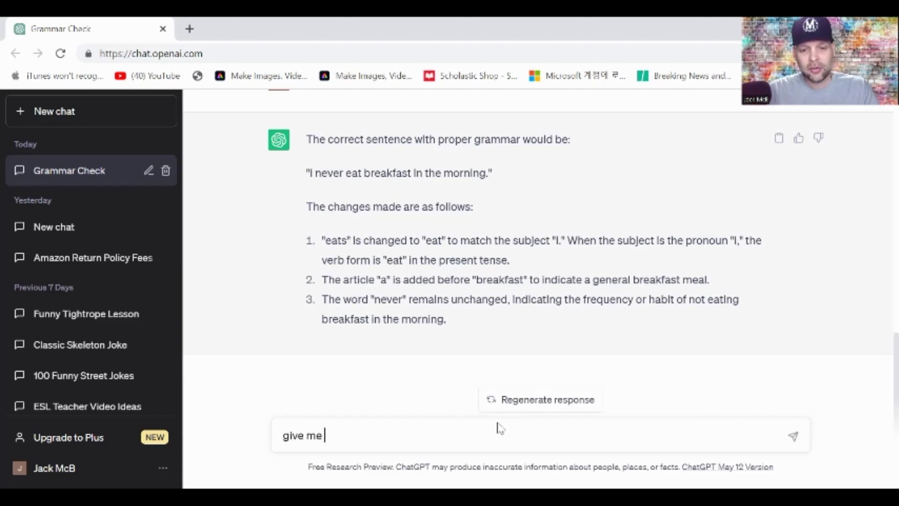
pyautogui.write('an alterntiv')
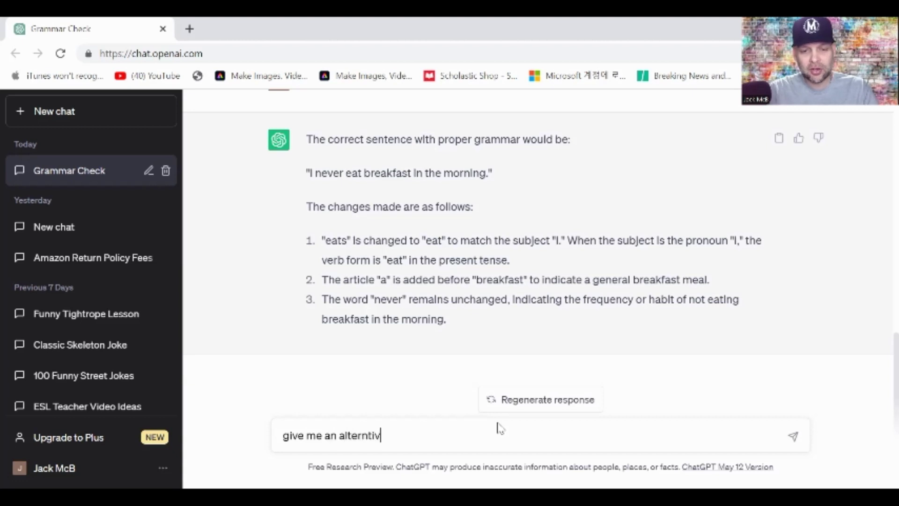
pyautogui.press('BackSpace')
pyautogui.press('BackSpace')
pyautogui.press('BackSpace')
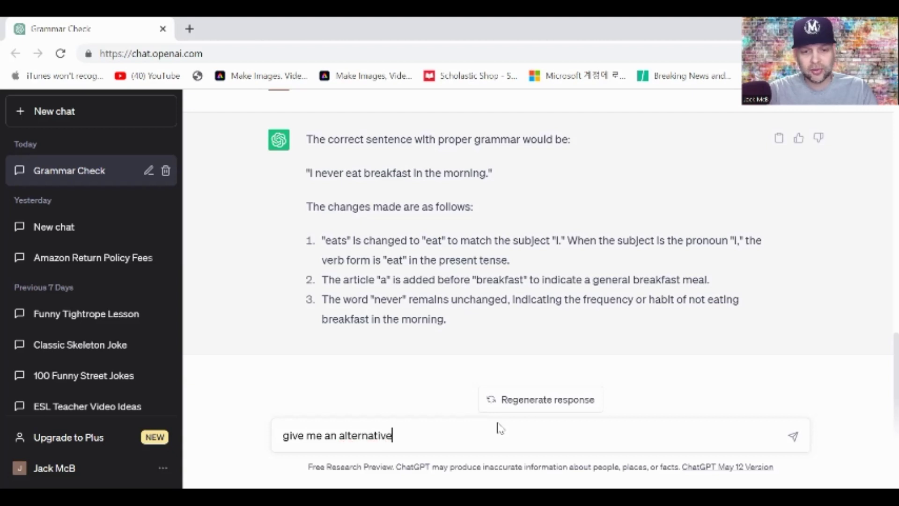
pyautogui.press('Return')
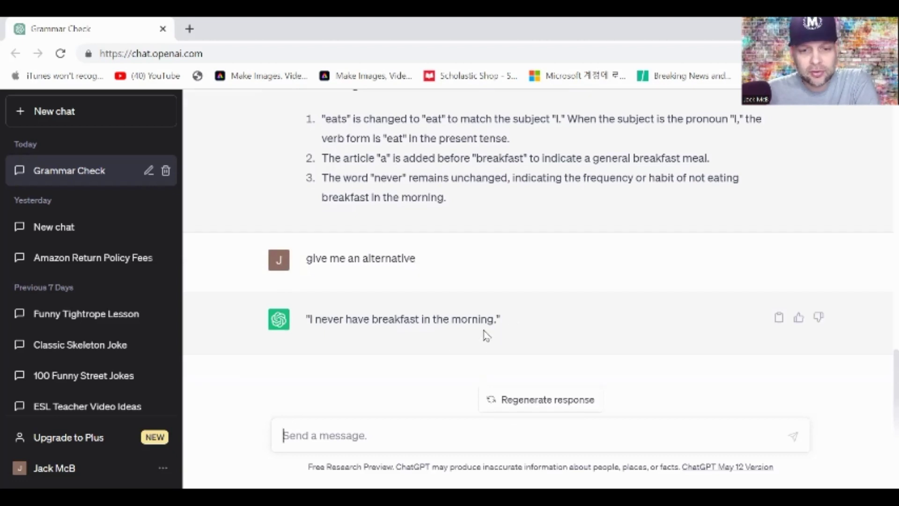
pyautogui.moveTo(369, 316); pyautogui.dragTo(372, 315)
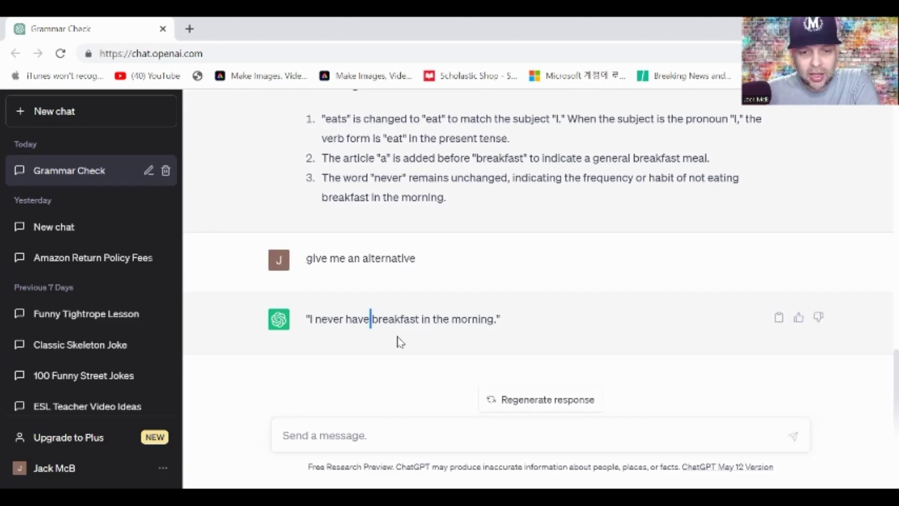
pyautogui.click(398, 436)
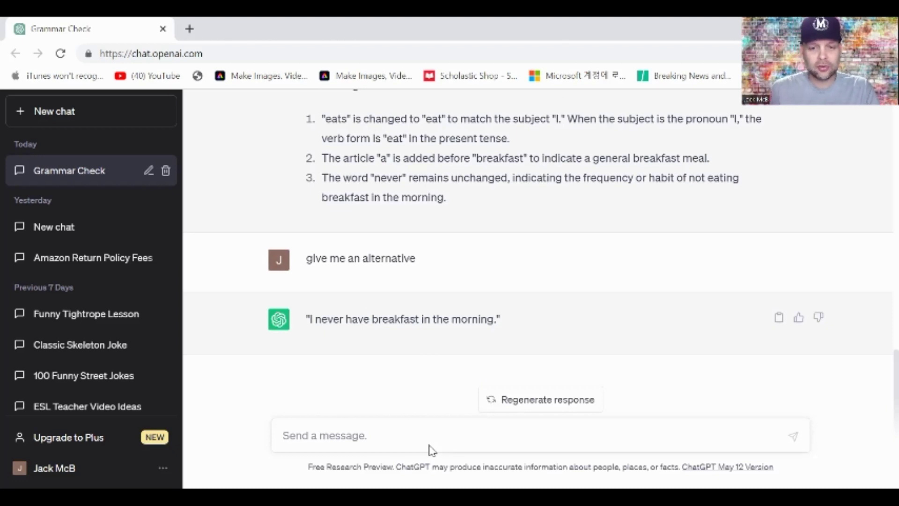
# Request 'one more' alternative and scroll through the breakfast replies
pyautogui.write('one more')
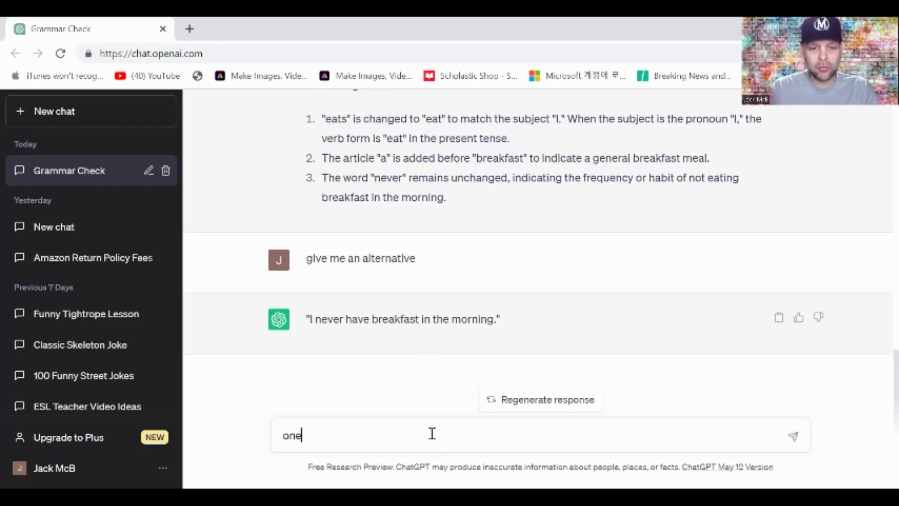
pyautogui.press('Return')
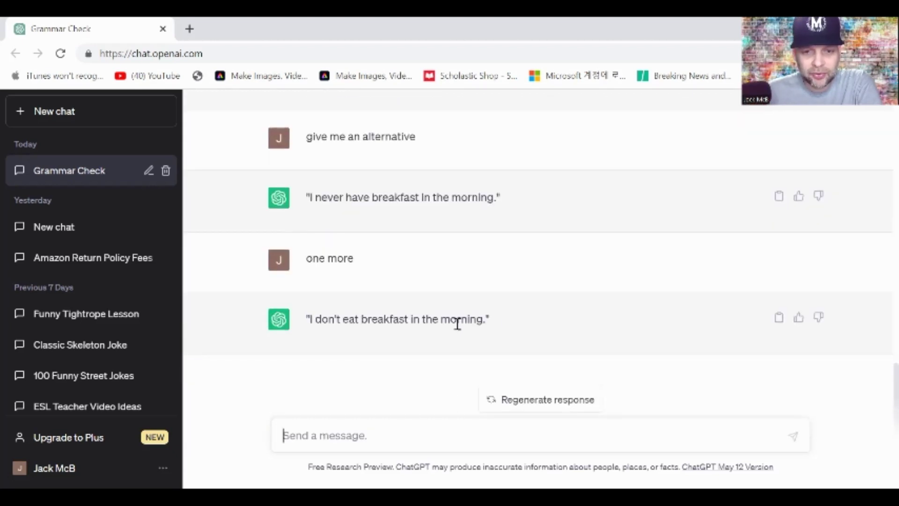
pyautogui.scroll(3, 460, 324)
pyautogui.scroll(-1, 464, 325)
pyautogui.scroll(-1, 465, 325)
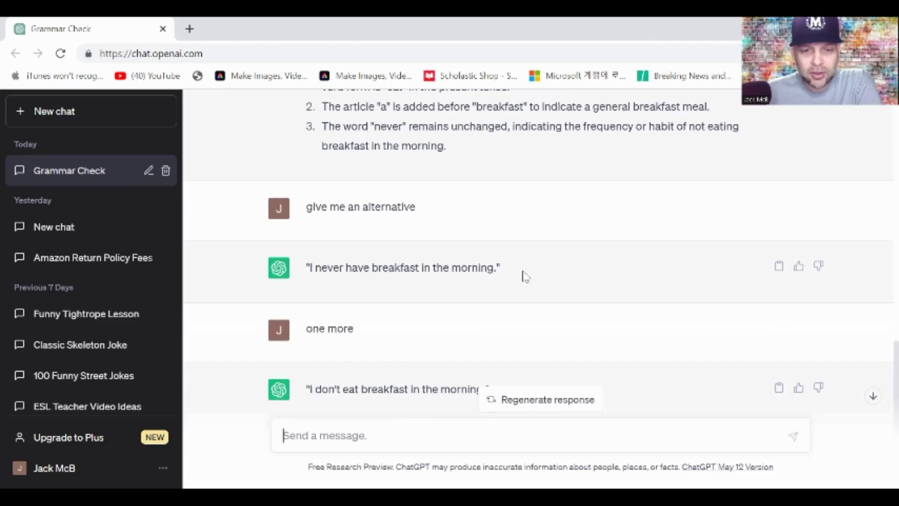
pyautogui.scroll(3, 524, 274)
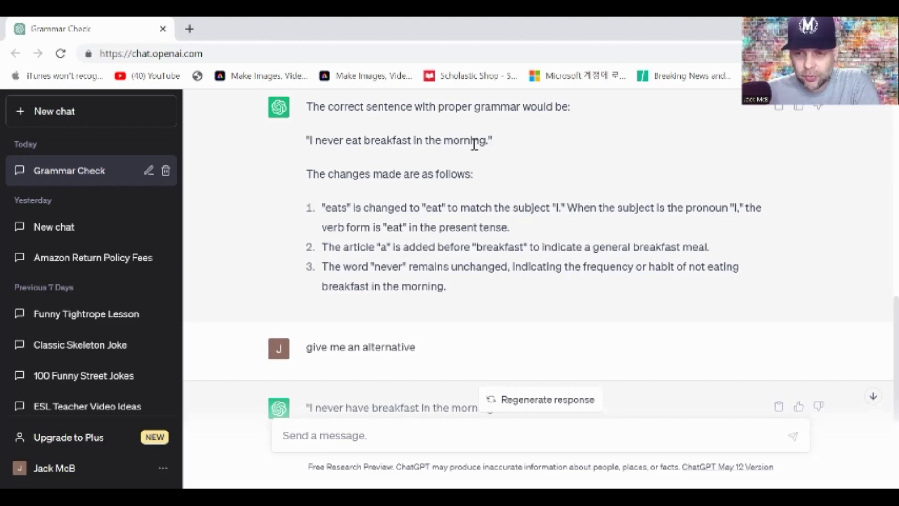
pyautogui.scroll(-5, 475, 143)
pyautogui.scroll(2, 337, 220)
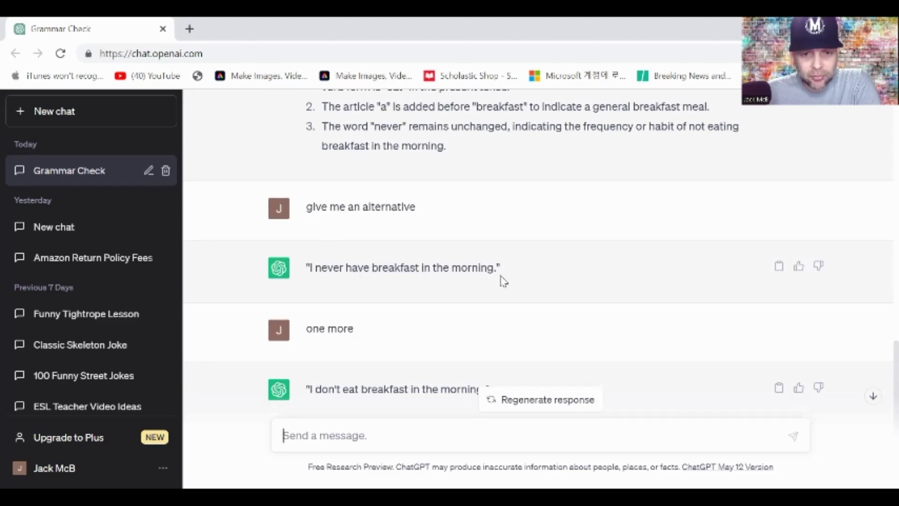
pyautogui.scroll(-2, 468, 301)
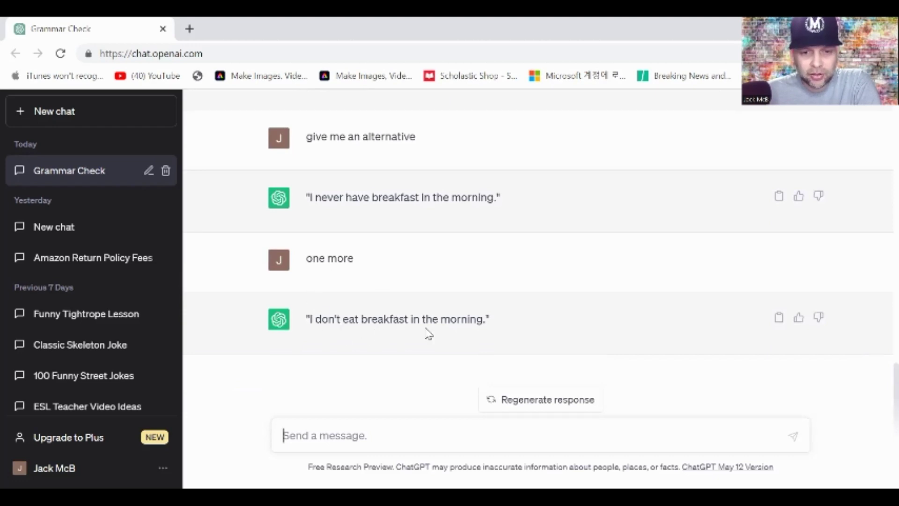
pyautogui.scroll(5, 509, 352)
pyautogui.scroll(3, 509, 344)
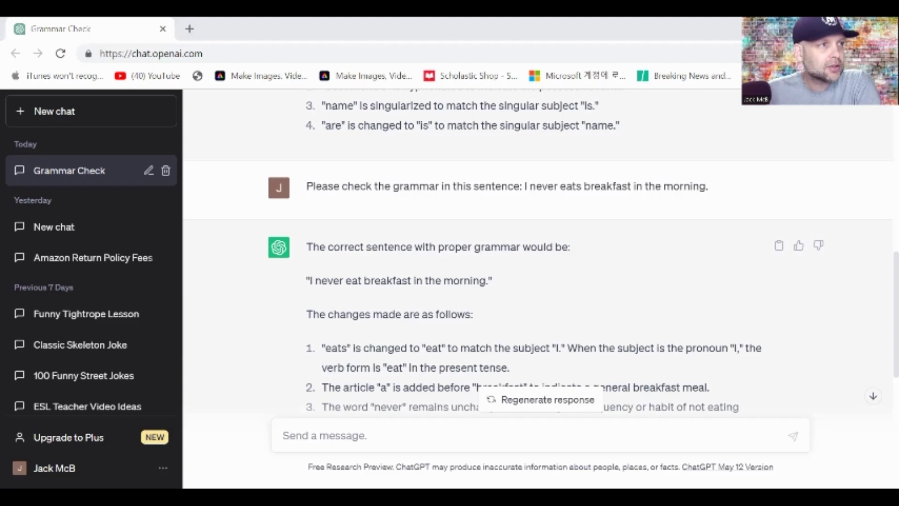
# Paste 'He not a teacher. He a student.', swap '6. ' for 'Please check my grammar:' and send
pyautogui.rightClick(382, 435)
pyautogui.click(420, 321)
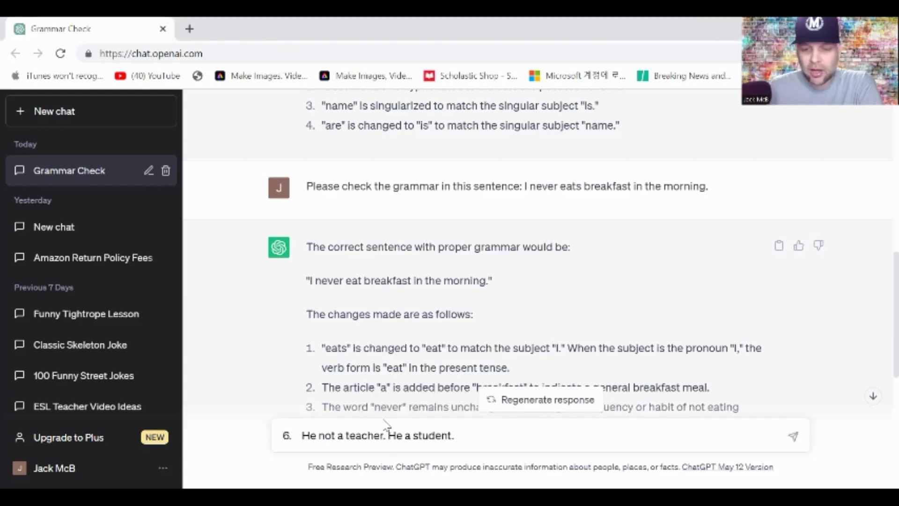
pyautogui.press('Home')
pyautogui.press('Delete')
pyautogui.press('Delete')
pyautogui.press('Delete')
pyautogui.write('Please check my grammar:')
pyautogui.press('Return')
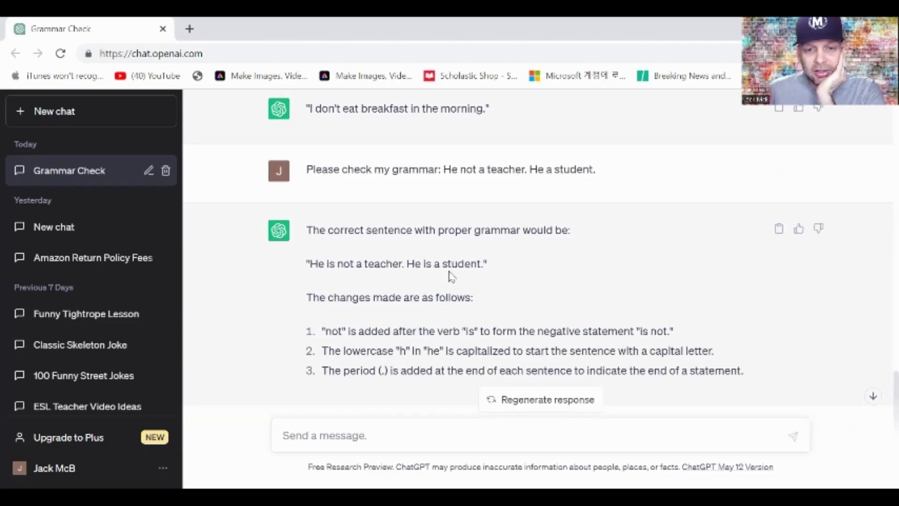
pyautogui.scroll(2, 452, 275)
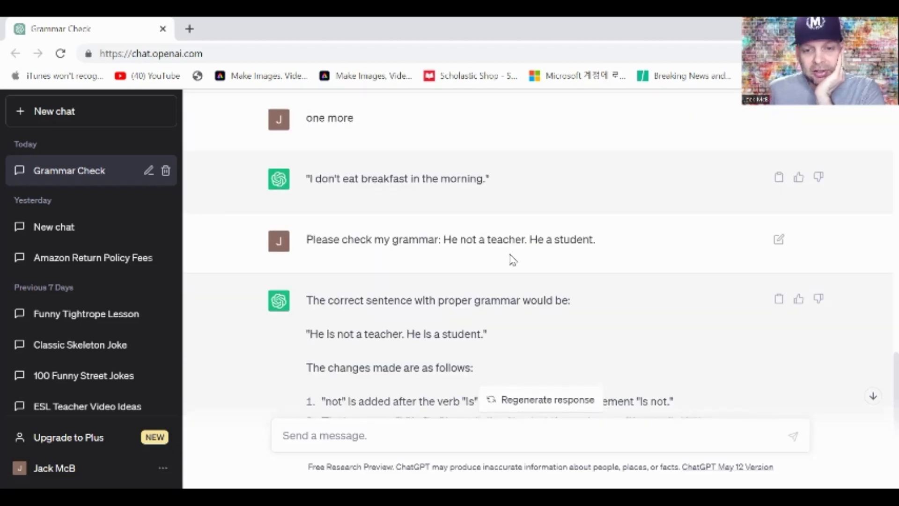
pyautogui.moveTo(496, 240); pyautogui.dragTo(448, 242)
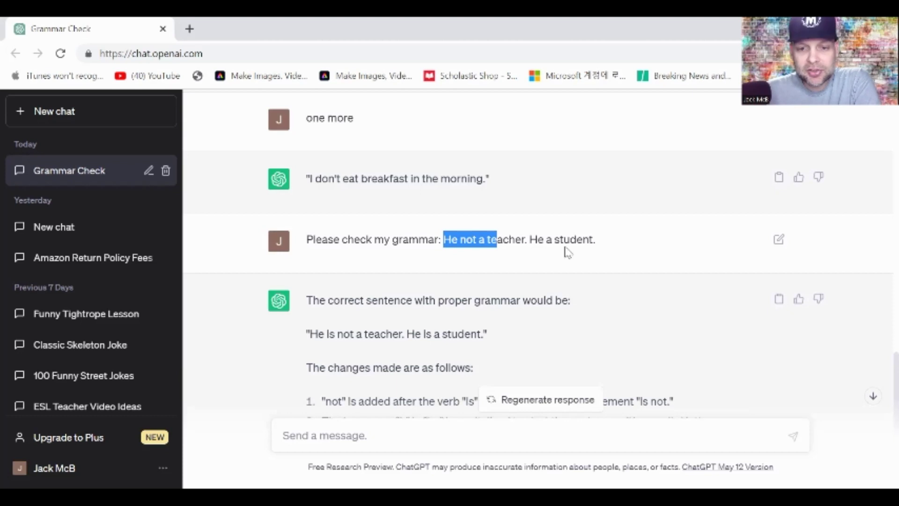
pyautogui.moveTo(599, 243); pyautogui.dragTo(448, 260)
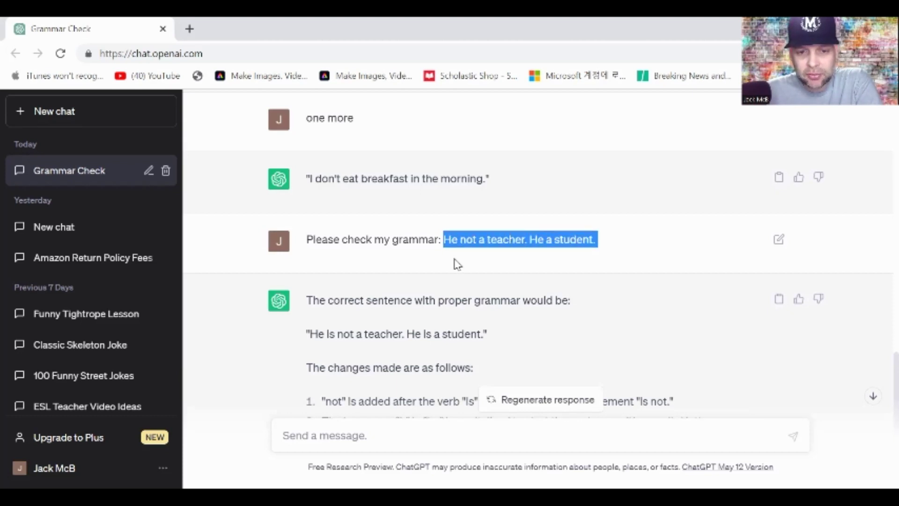
pyautogui.click(458, 264)
pyautogui.scroll(-2, 461, 261)
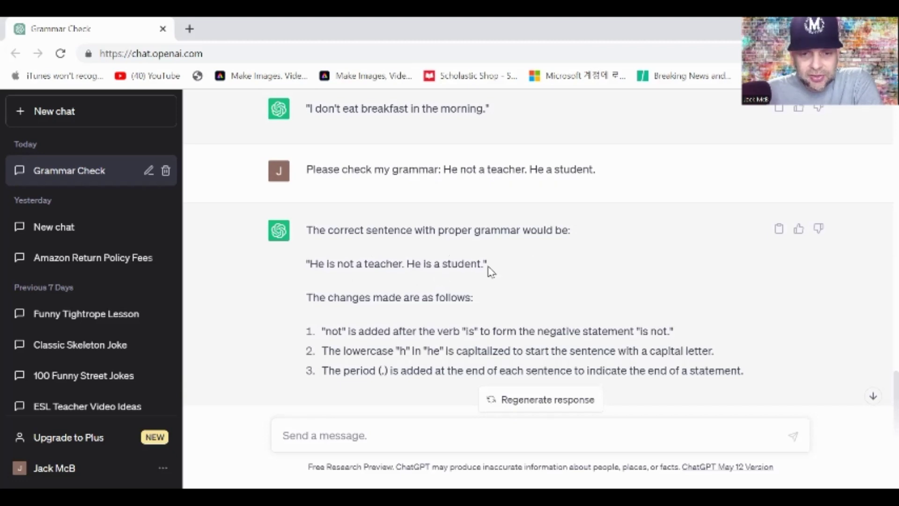
pyautogui.moveTo(487, 264); pyautogui.dragTo(297, 263)
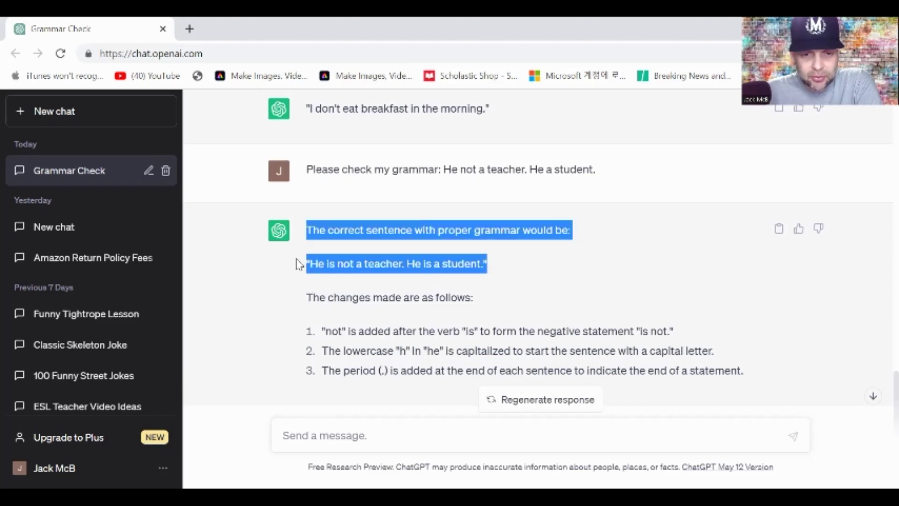
pyautogui.click(330, 263)
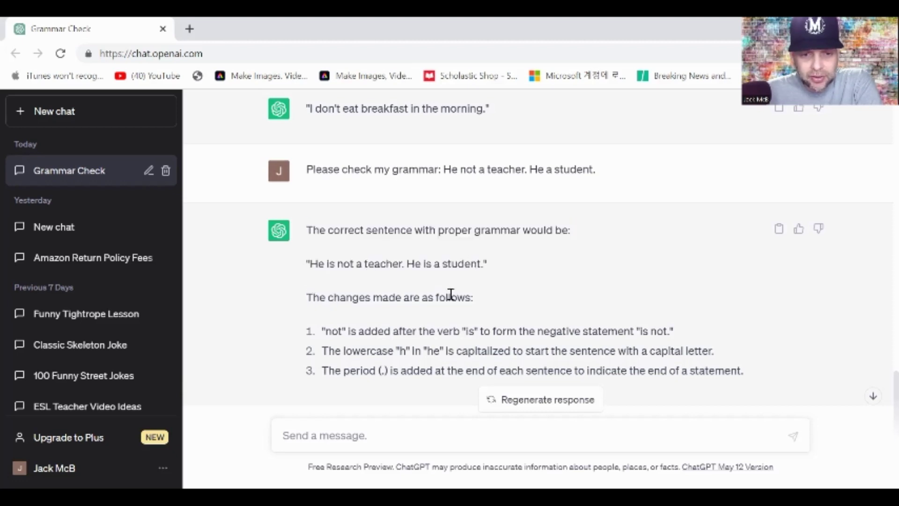
pyautogui.scroll(-1, 449, 303)
pyautogui.scroll(-1, 449, 303)
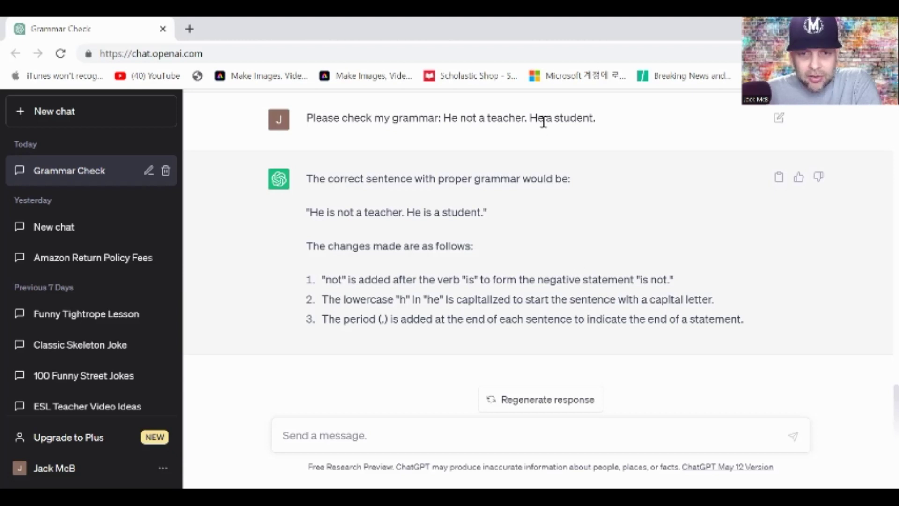
pyautogui.scroll(2, 542, 136)
pyautogui.moveTo(530, 188); pyautogui.dragTo(538, 188)
pyautogui.scroll(-2, 507, 321)
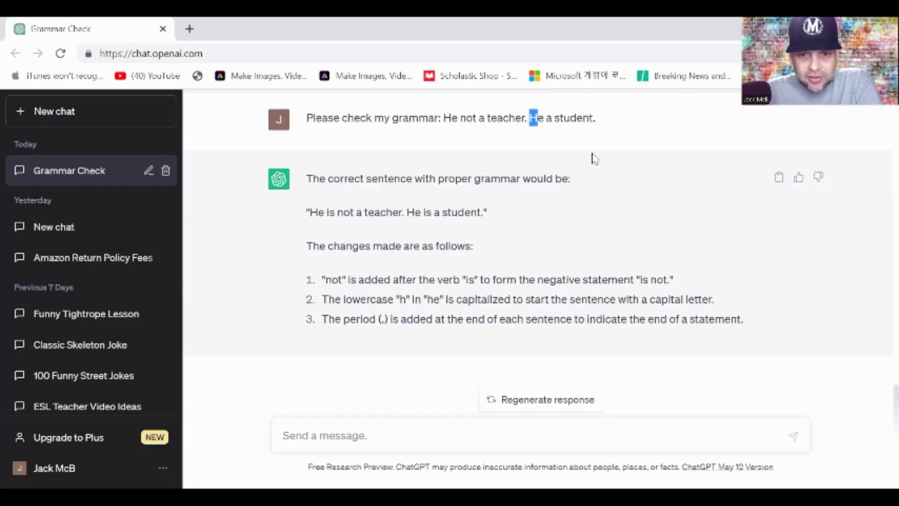
pyautogui.click(595, 118)
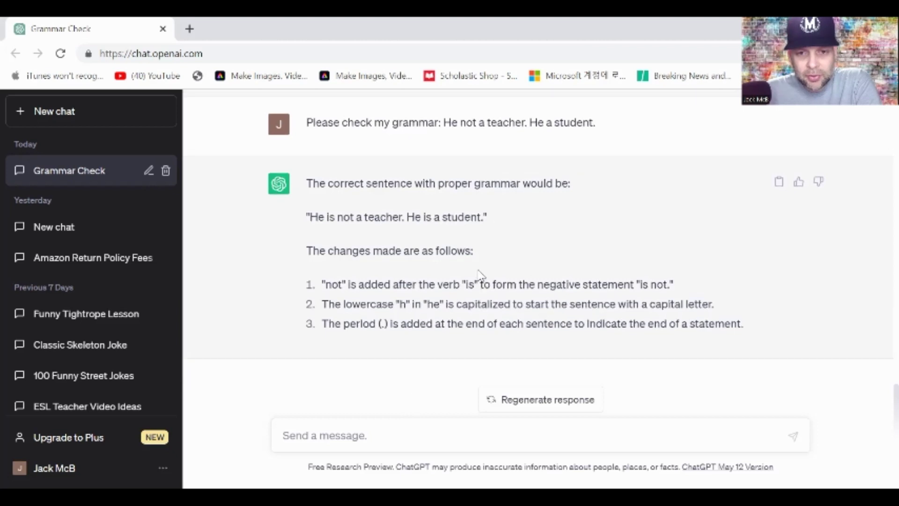
pyautogui.scroll(2, 475, 278)
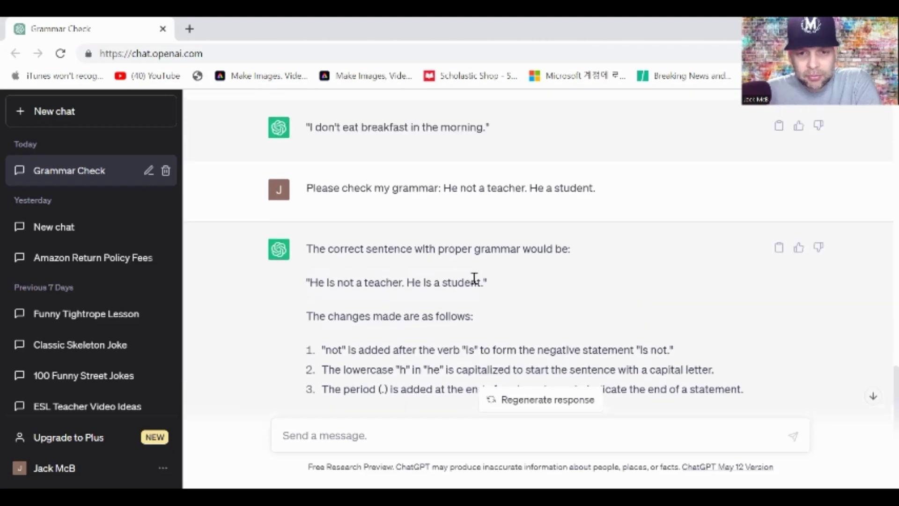
# Send 'make these two sentences into one sentence' to merge the teacher/student sentences
pyautogui.click(401, 428)
pyautogui.write('t')
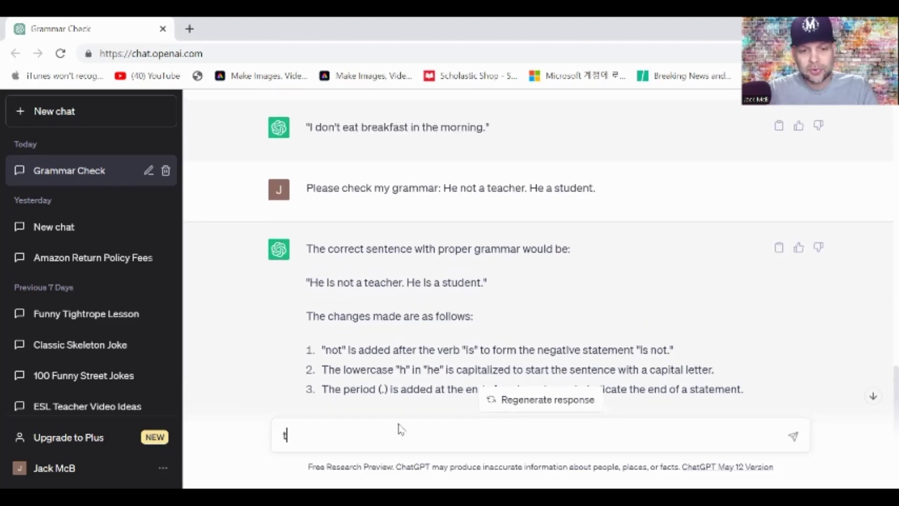
pyautogui.write('u')
pyautogui.press('BackSpace')
pyautogui.press('BackSpace')
pyautogui.write('make th')
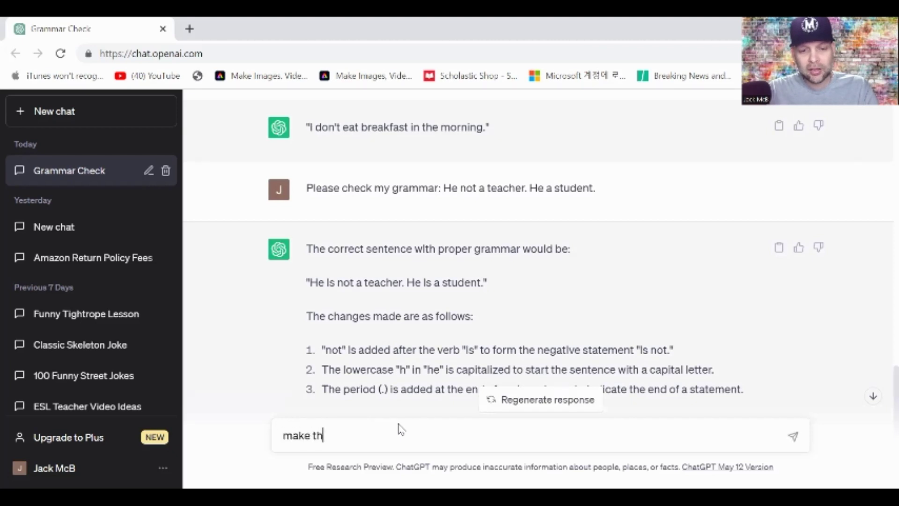
pyautogui.write('ese two sentences into one sentence.')
pyautogui.press('Return')
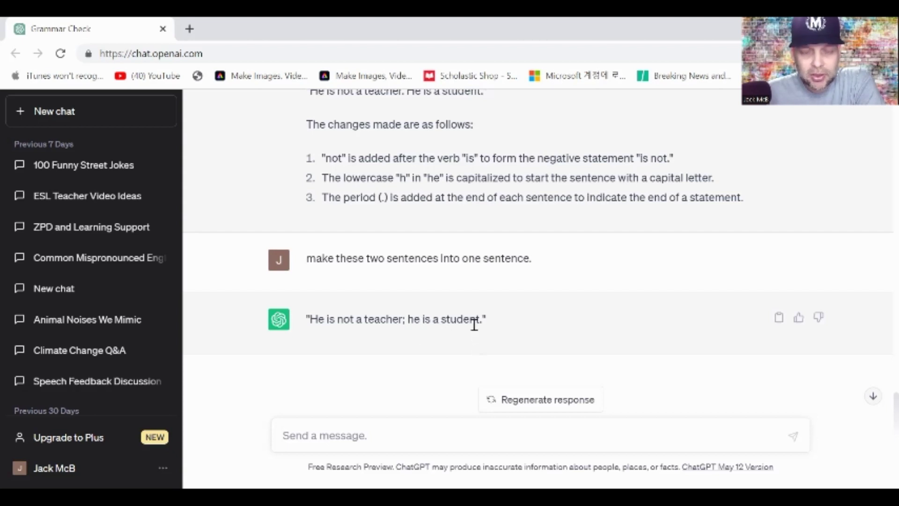
pyautogui.scroll(2, 470, 281)
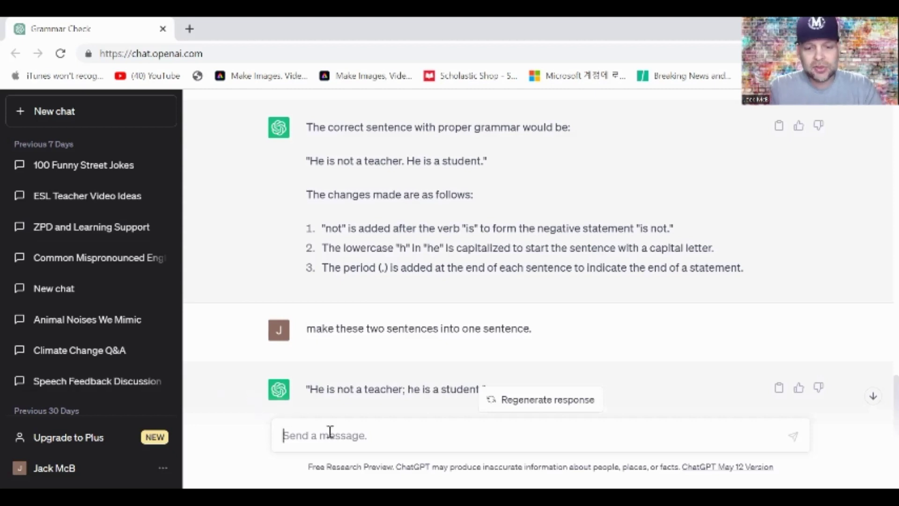
# Send 'use contraction', then highlight isn't and he's in the reply 'He isn't a teacher; he's a student.'
pyautogui.write('use contractions')
pyautogui.press('Return')
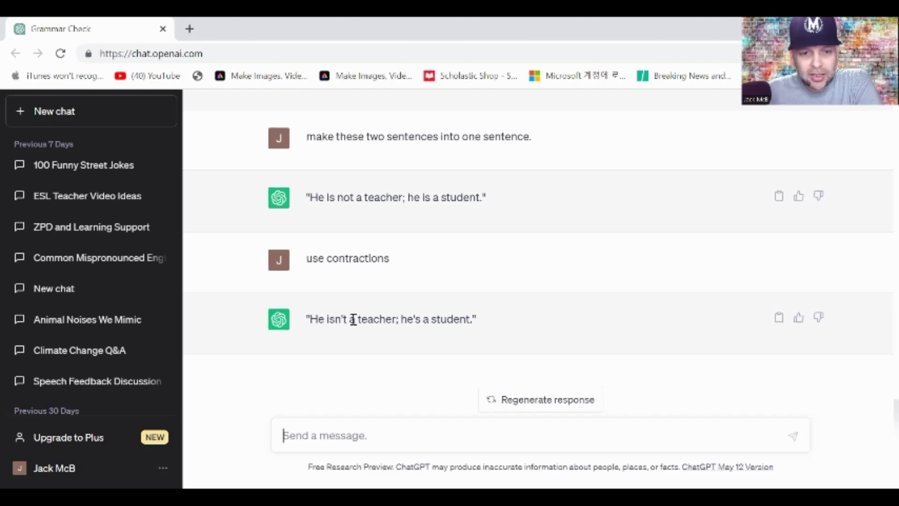
pyautogui.moveTo(349, 320); pyautogui.dragTo(326, 323)
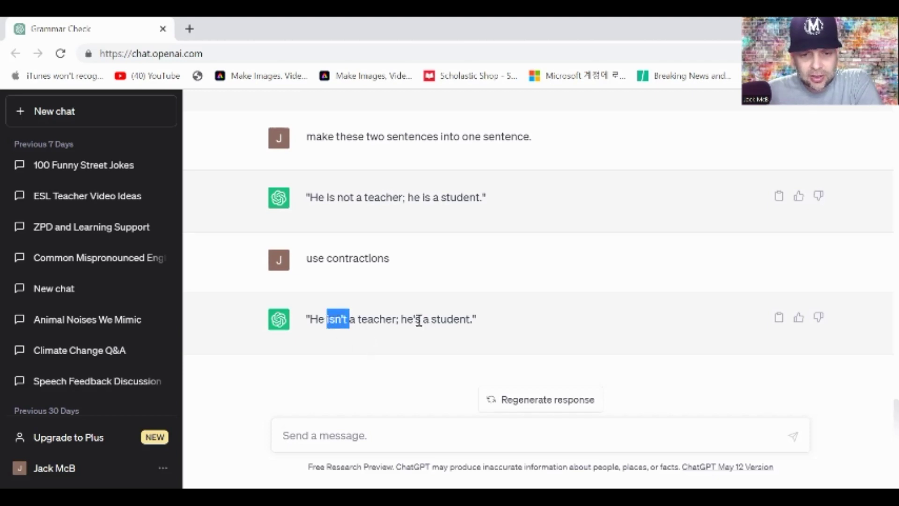
pyautogui.moveTo(421, 321); pyautogui.dragTo(404, 323)
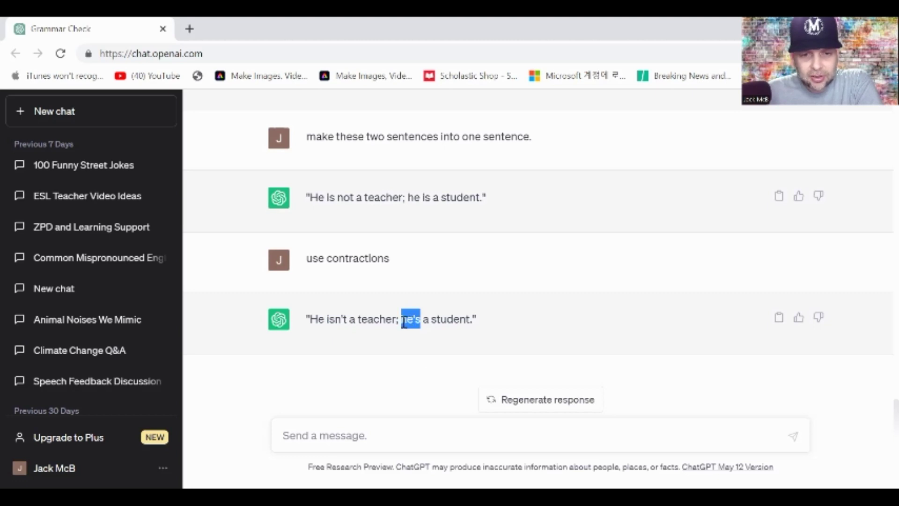
pyautogui.click(486, 328)
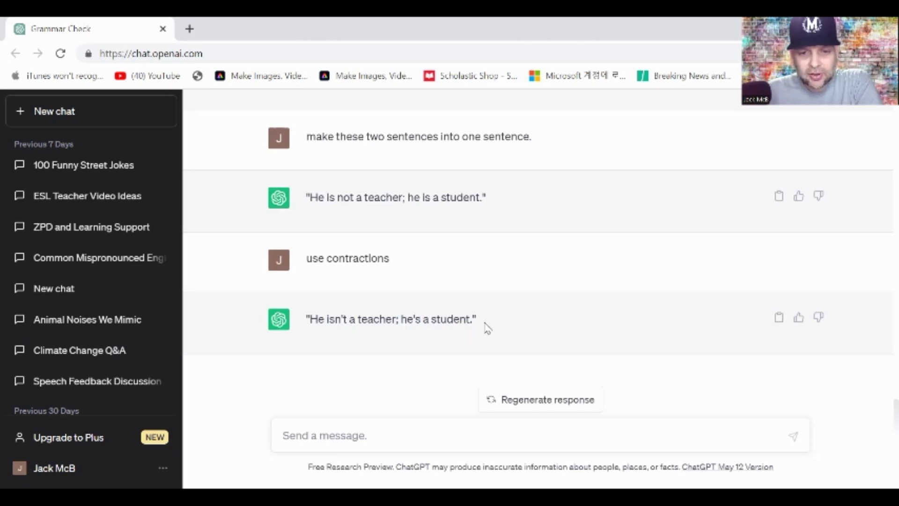
pyautogui.moveTo(481, 323); pyautogui.dragTo(314, 324)
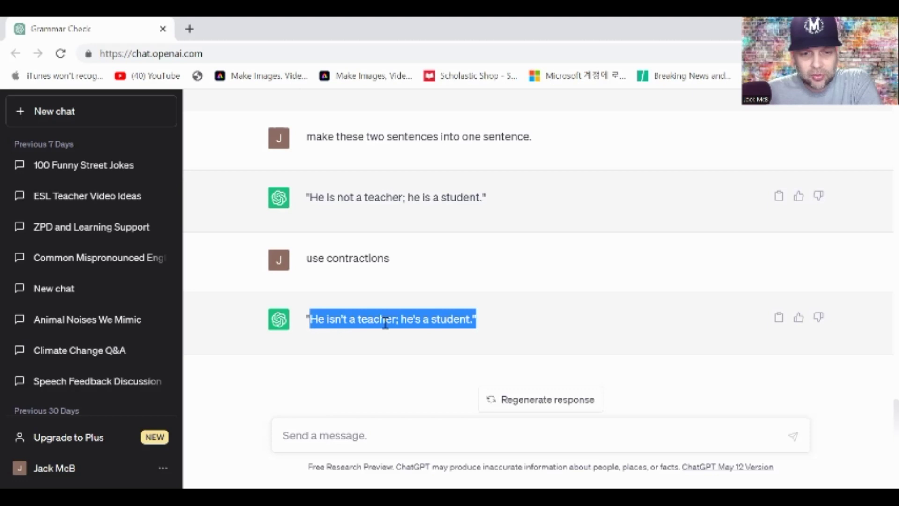
pyautogui.click(412, 338)
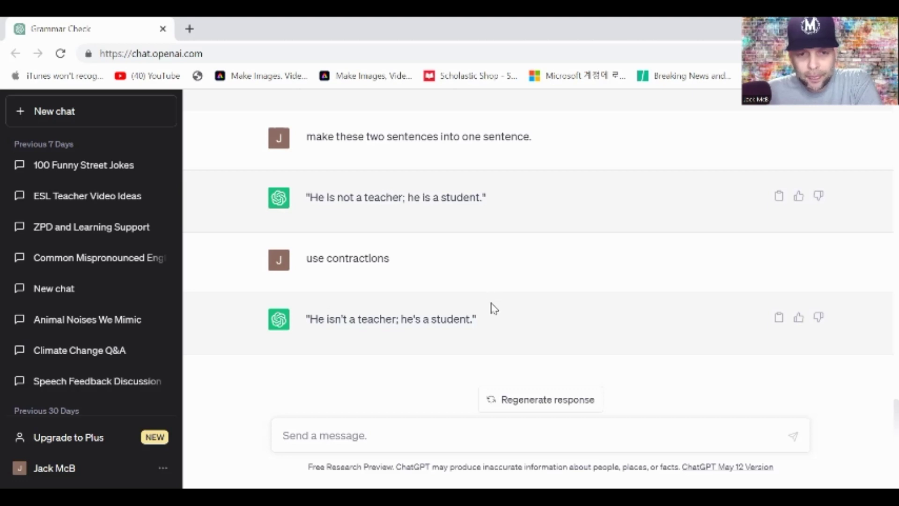
pyautogui.scroll(2, 493, 307)
pyautogui.scroll(2, 492, 308)
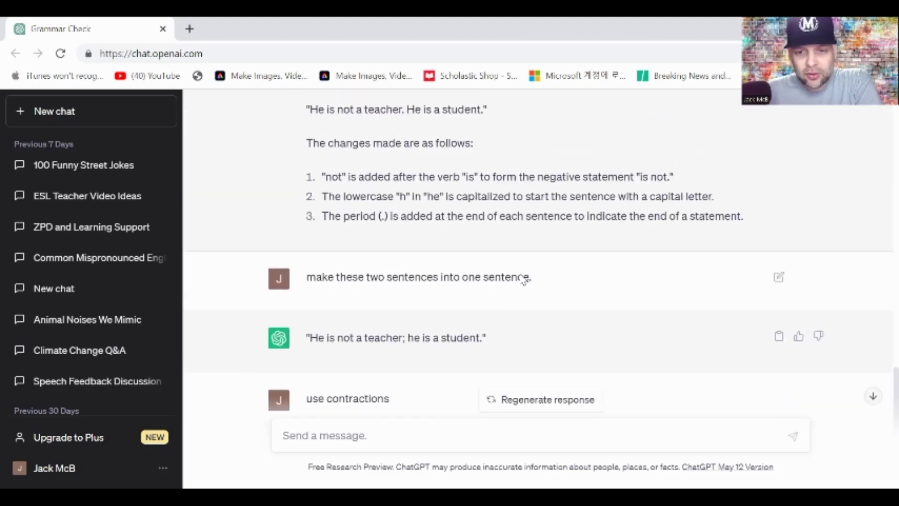